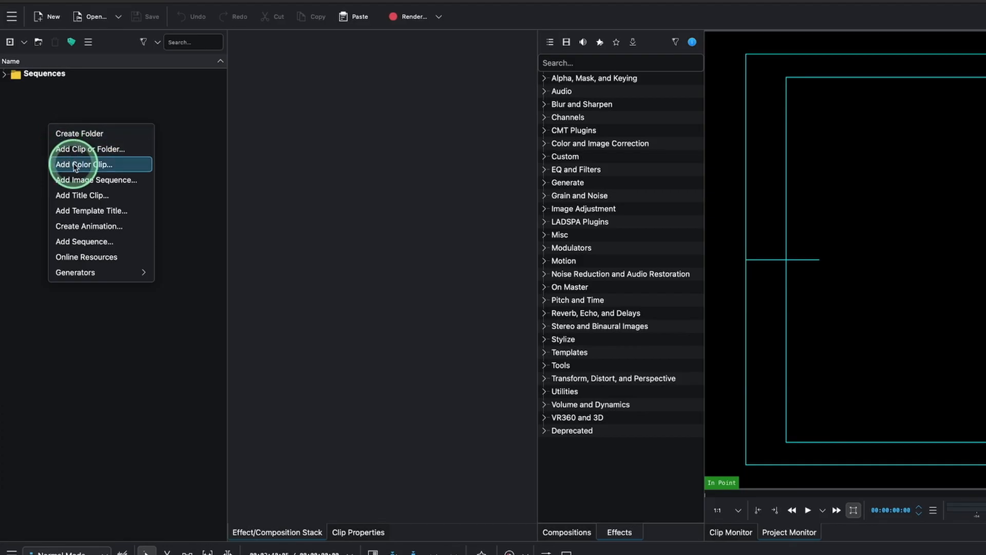
Add a color clip with the default name, color and duration to the project bin and duplicate it.
{"action": "left_click", "coordinate": [76, 164]}
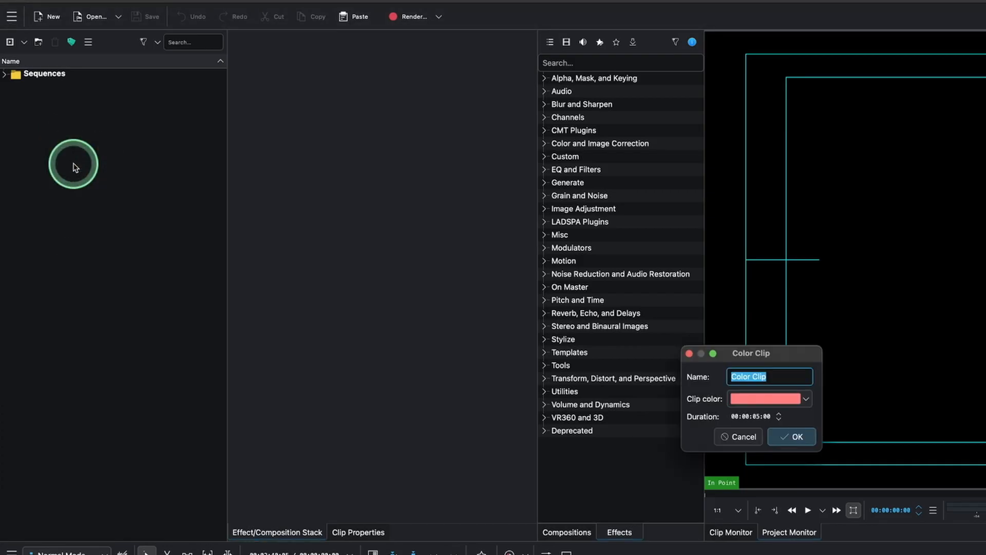
{"action": "left_click", "coordinate": [797, 437]}
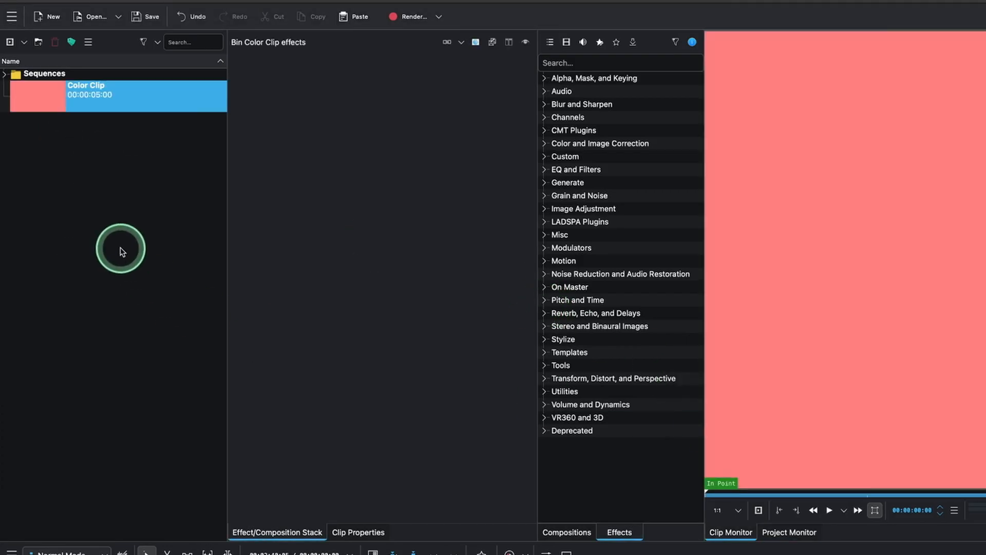
{"action": "right_click", "coordinate": [122, 250]}
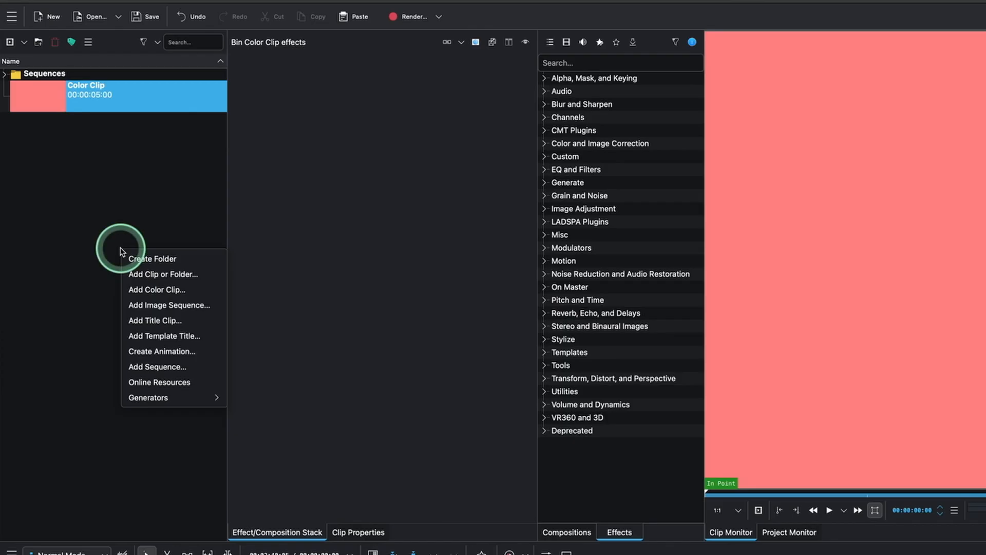
{"action": "left_click", "coordinate": [80, 117]}
{"action": "right_click", "coordinate": [79, 103]}
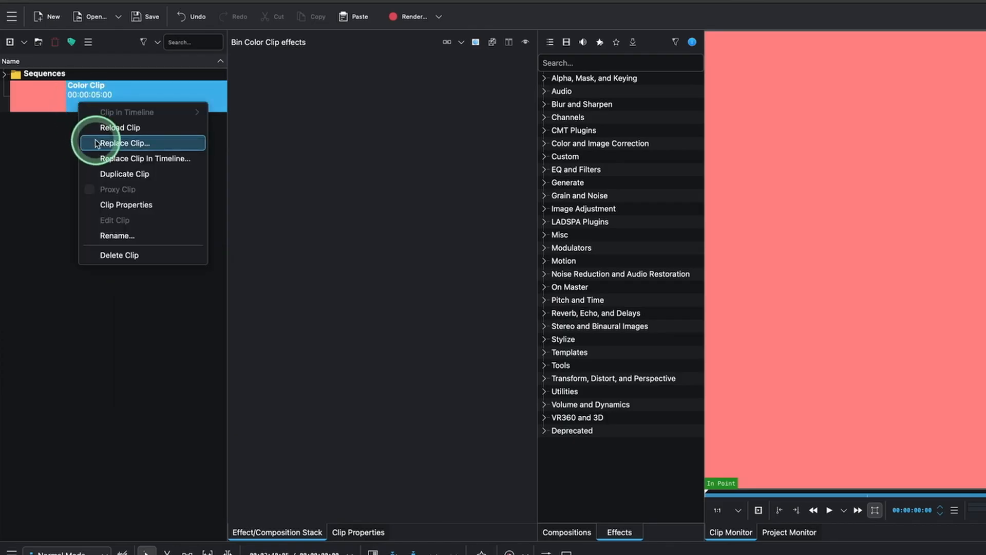
{"action": "left_click", "coordinate": [115, 175]}
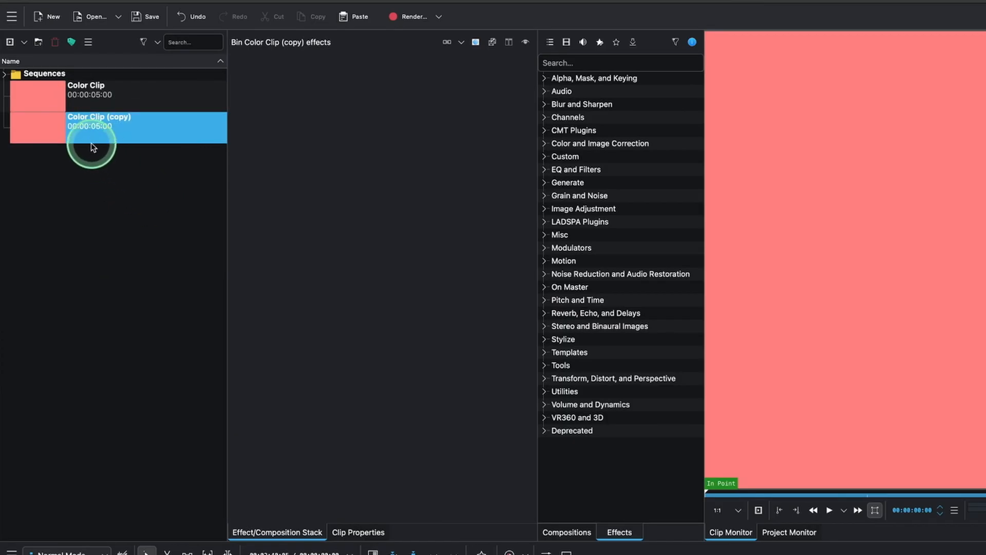
Change the color of the duplicated color clip to green in its clip properties.
{"action": "left_click", "coordinate": [86, 125]}
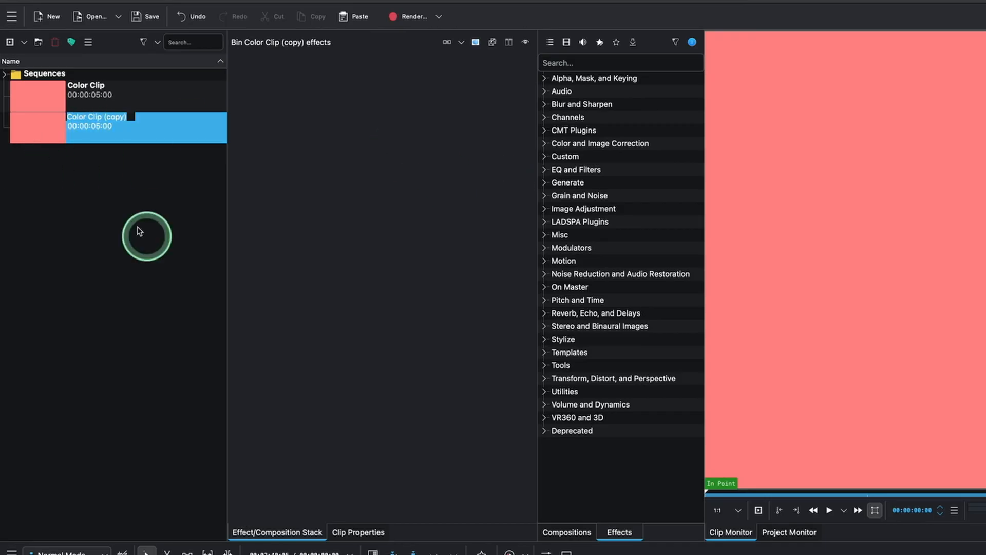
{"action": "left_click", "coordinate": [54, 133]}
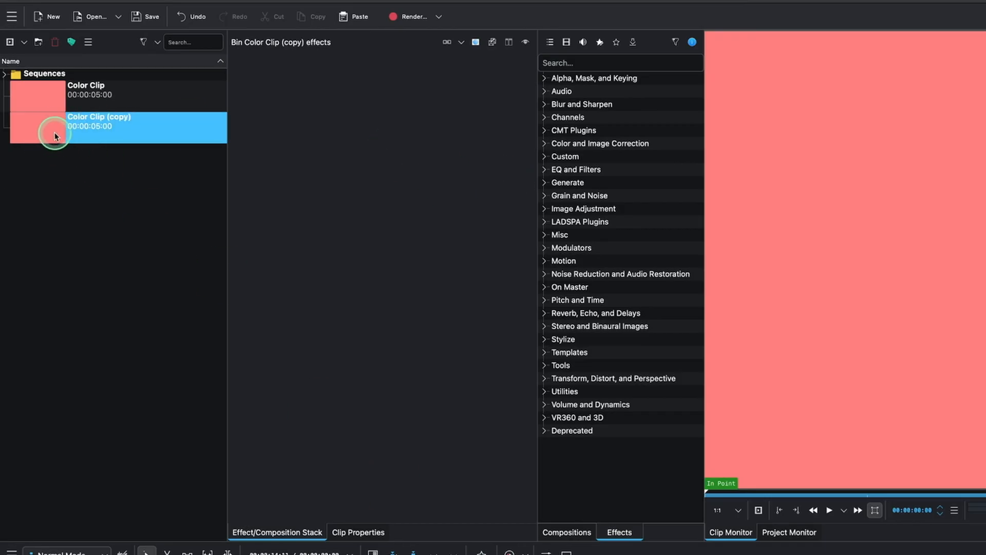
{"action": "left_click", "coordinate": [358, 534]}
{"action": "left_click", "coordinate": [447, 71]}
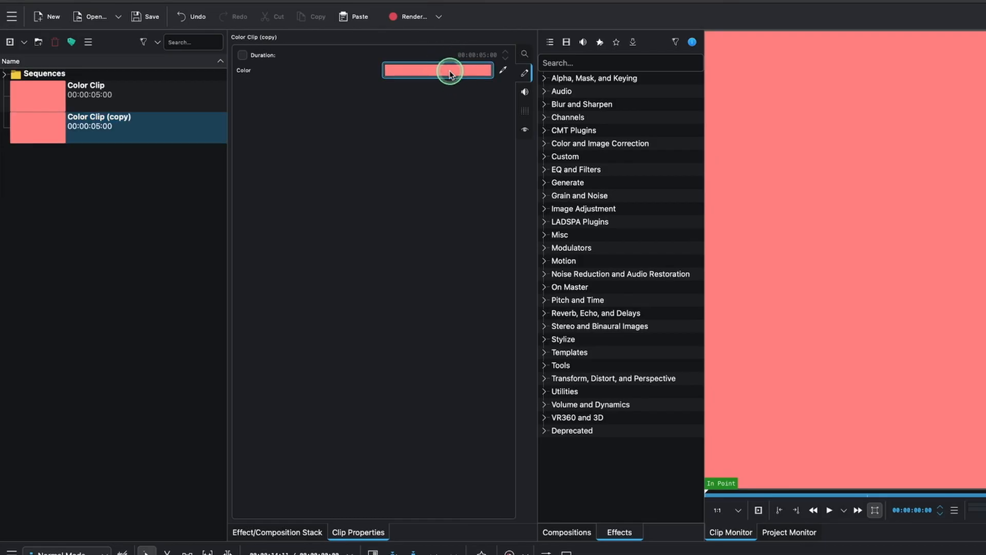
{"action": "left_click", "coordinate": [331, 338]}
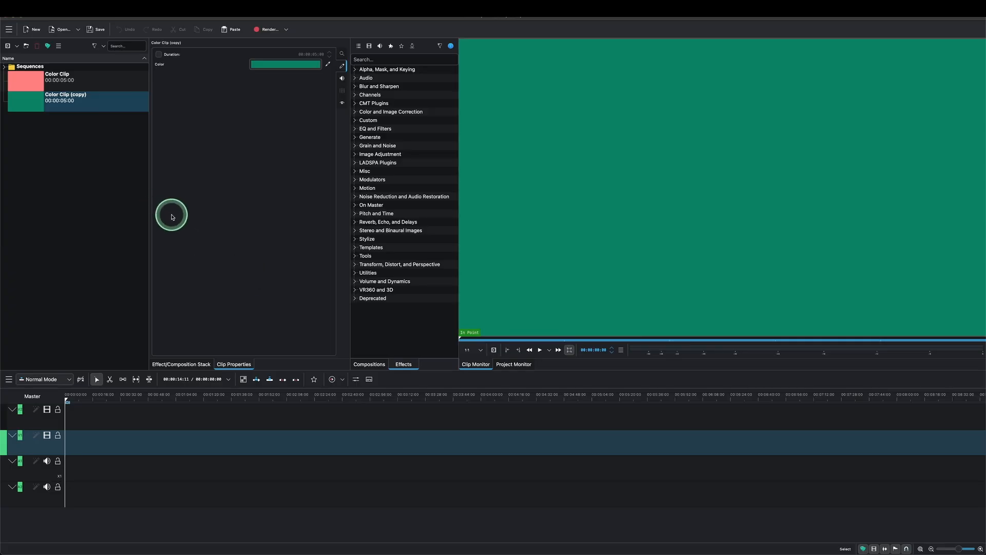
Insert 2 video tracks above track V2 in the timeline.
{"action": "left_click_drag", "start_coordinate": [60, 122], "coordinate": [40, 424]}
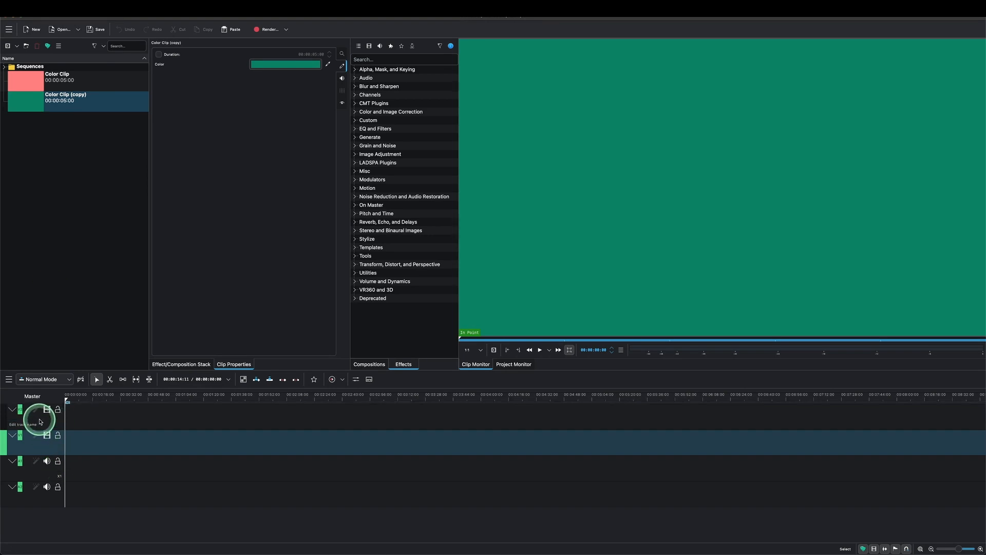
{"action": "right_click", "coordinate": [40, 420]}
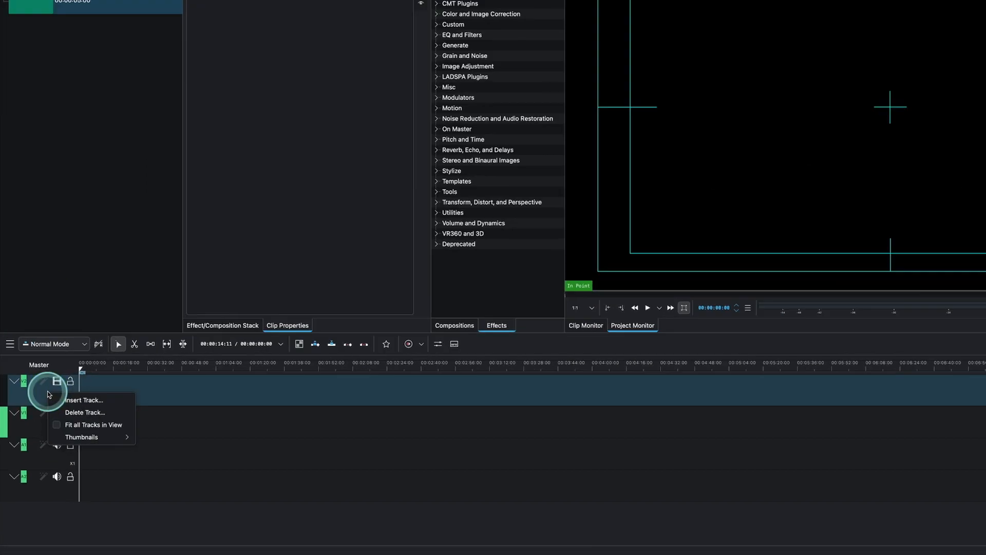
{"action": "left_click", "coordinate": [65, 427]}
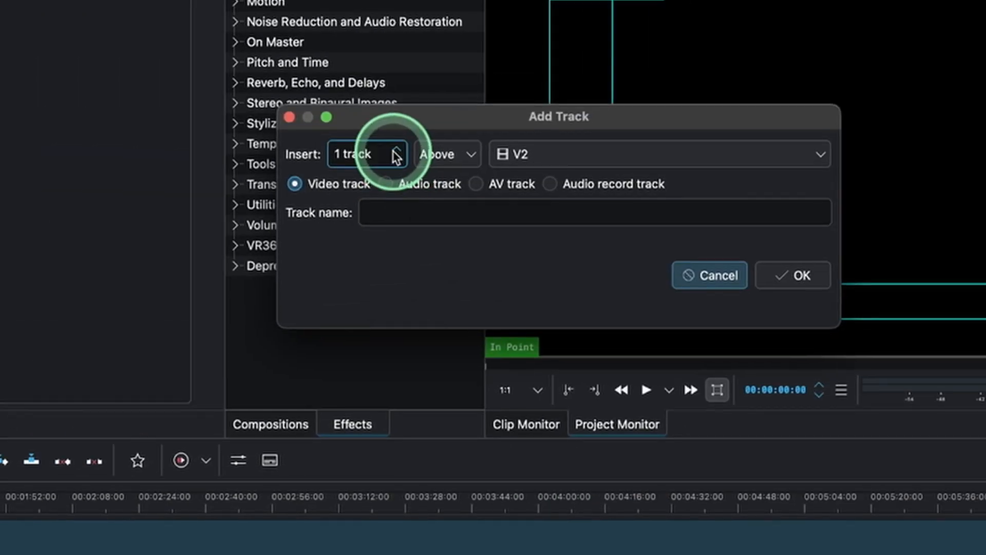
{"action": "left_click", "coordinate": [396, 150]}
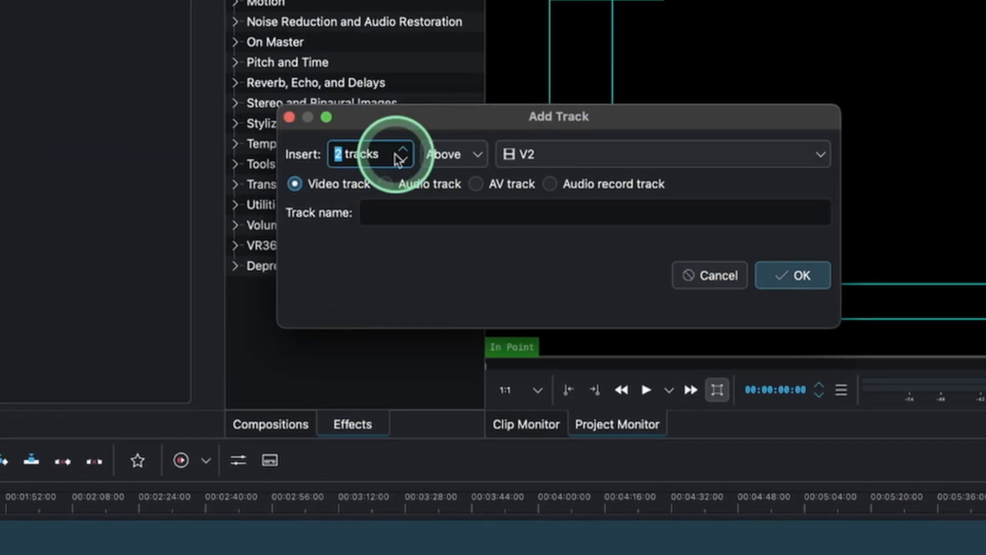
{"action": "left_click", "coordinate": [783, 276]}
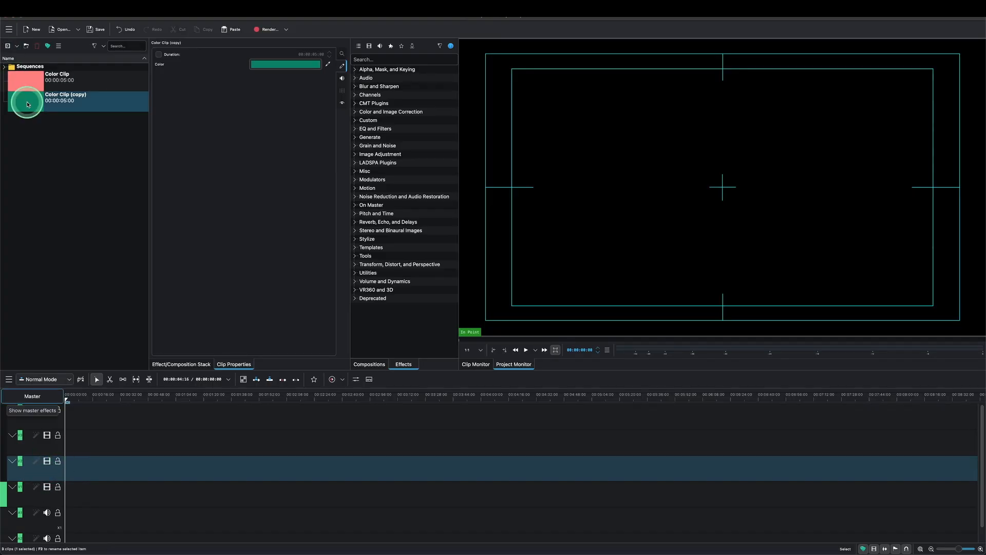
Place the green clip at the start of track V1 and the pink clip directly above it on V2.
{"action": "left_click_drag", "start_coordinate": [28, 104], "coordinate": [62, 508]}
{"action": "left_click_drag", "start_coordinate": [24, 84], "coordinate": [78, 424]}
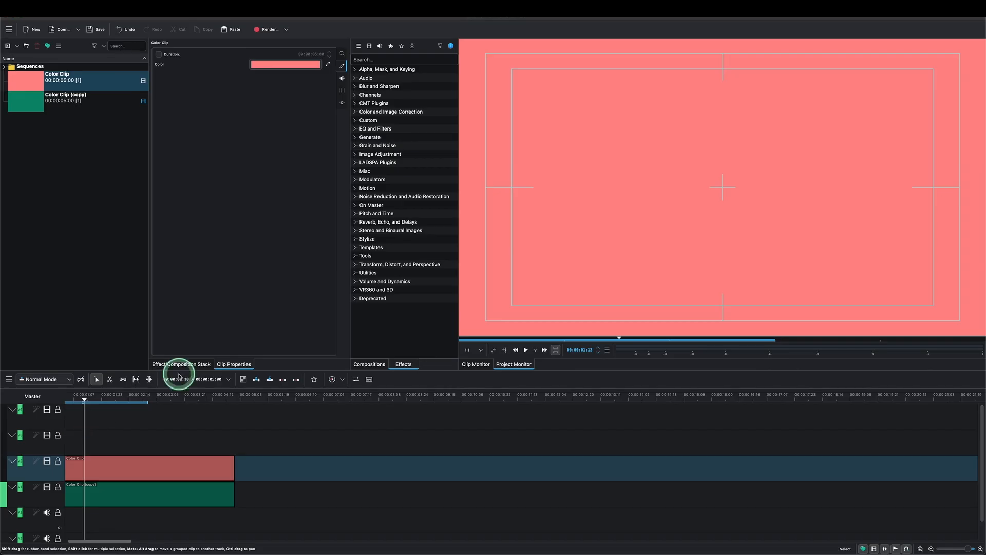
Apply Crop by Padding to the pink clip and crop it to a box about 342 x 219 in the frame's lower-left corner.
{"action": "left_click", "coordinate": [355, 265]}
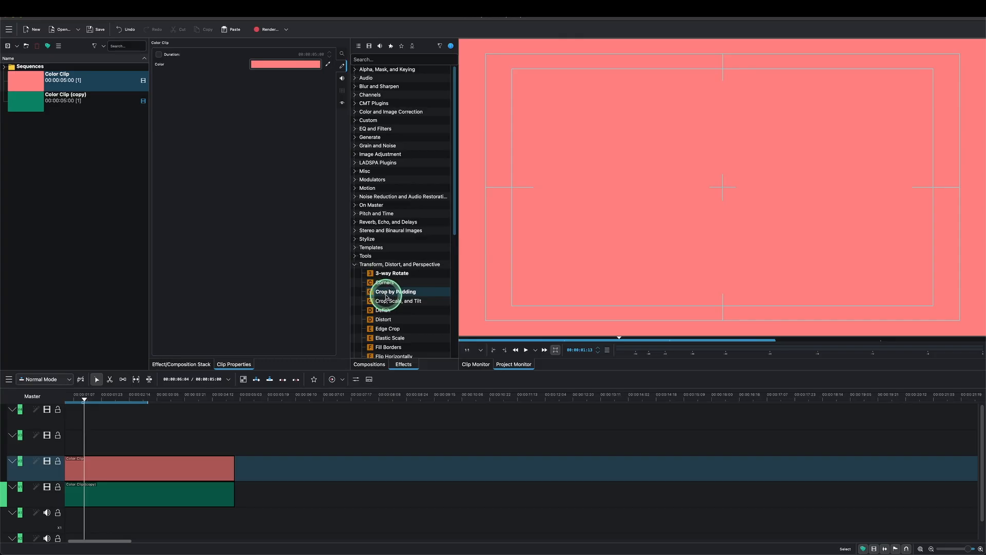
{"action": "left_click", "coordinate": [386, 293]}
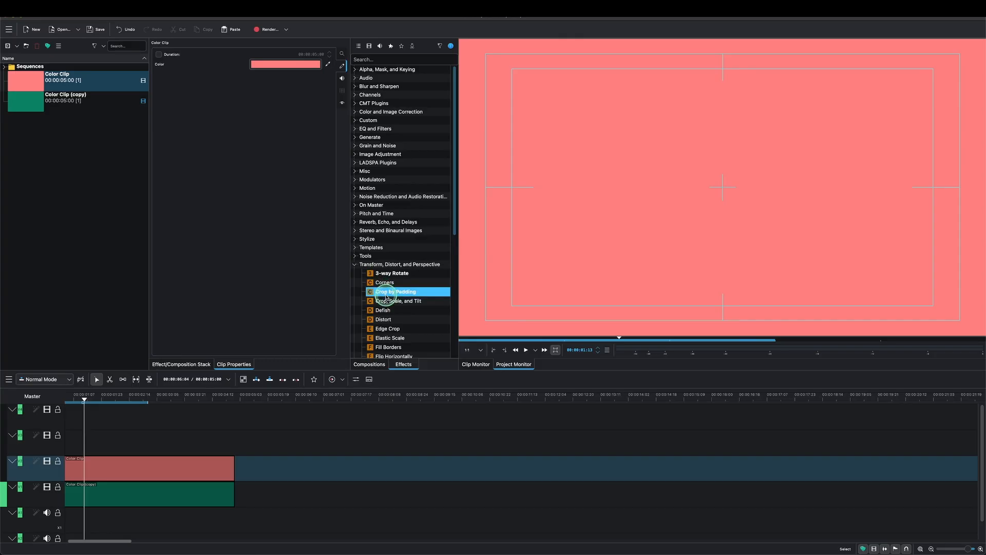
{"action": "left_click", "coordinate": [142, 468]}
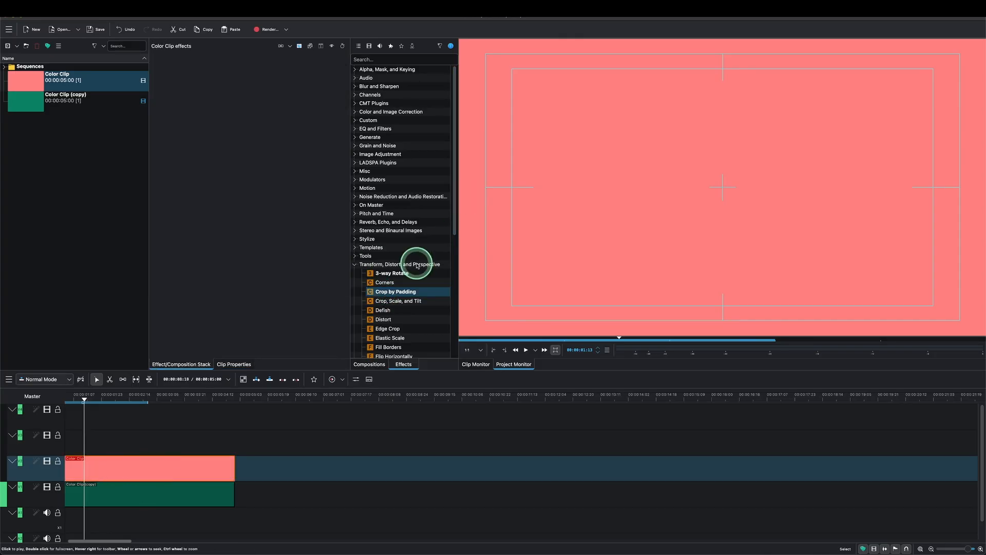
{"action": "left_click", "coordinate": [394, 294]}
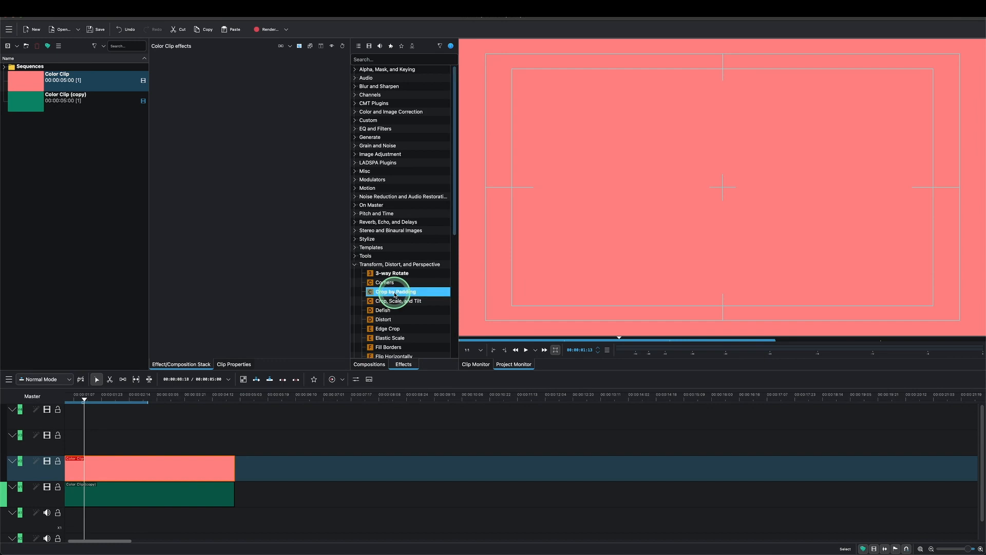
{"action": "double_click", "coordinate": [395, 293]}
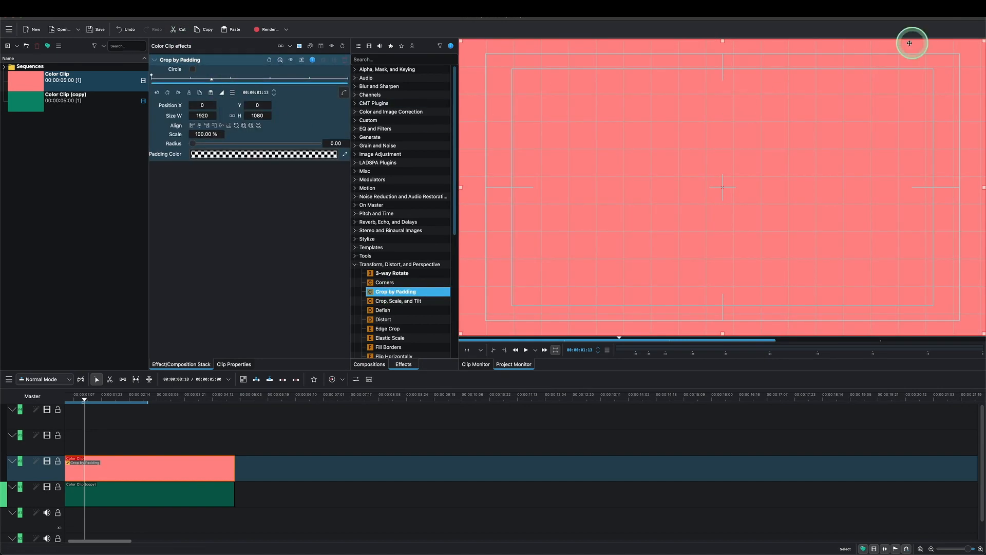
{"action": "left_click_drag", "start_coordinate": [978, 49], "coordinate": [558, 273]}
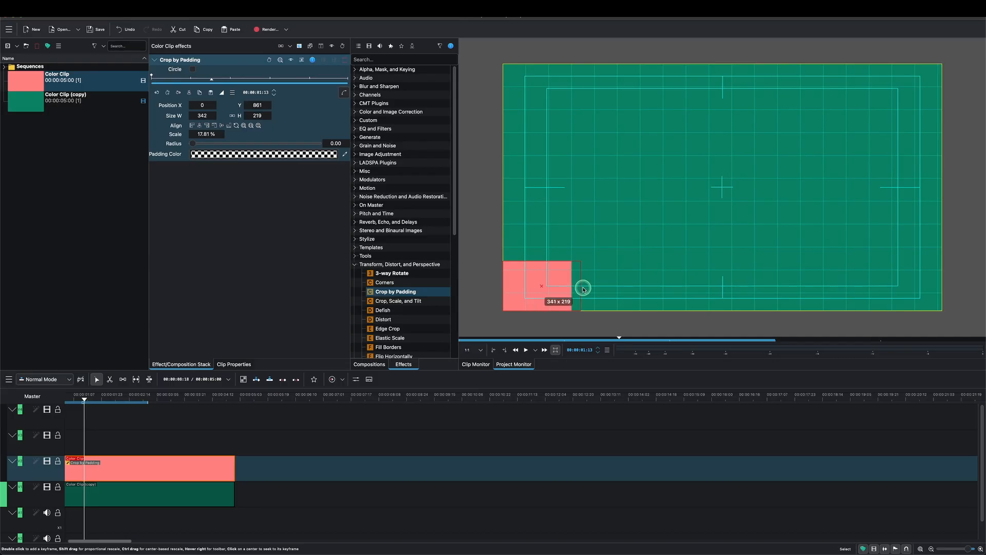
Apply Crop by Padding to the green clip, crop it to a lower-left bar about 857 x 219 and slightly round its corners.
{"action": "left_click", "coordinate": [186, 491]}
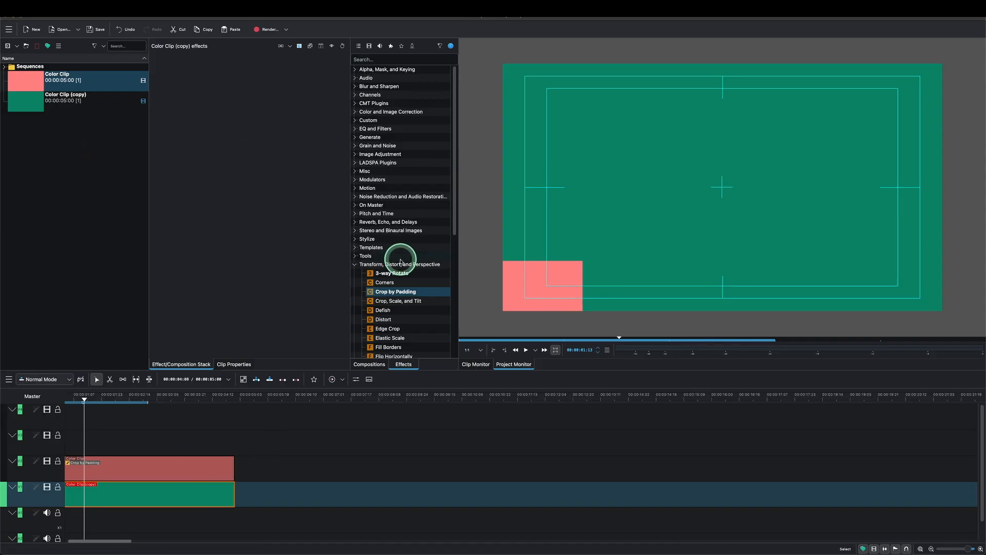
{"action": "left_click_drag", "start_coordinate": [396, 295], "coordinate": [316, 248]}
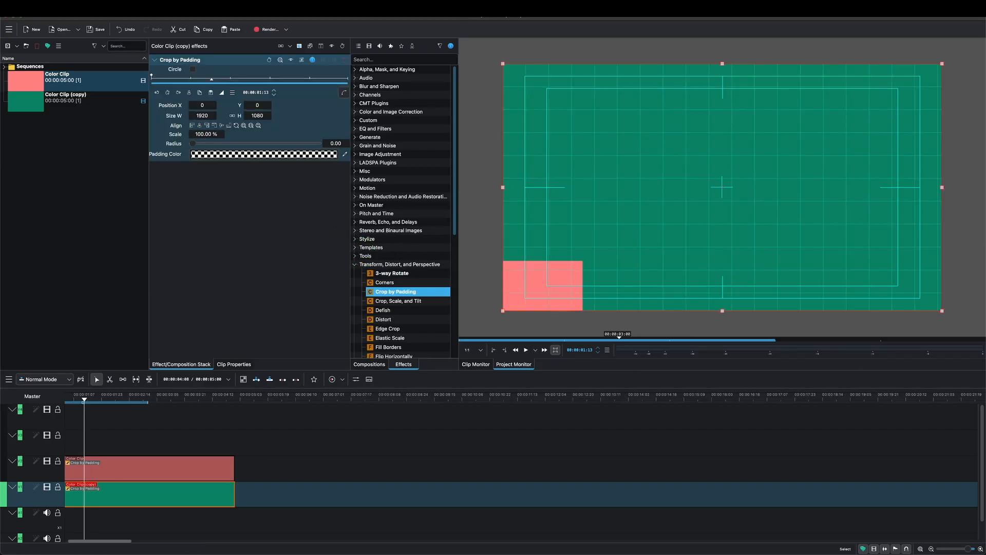
{"action": "left_click_drag", "start_coordinate": [943, 64], "coordinate": [699, 261]}
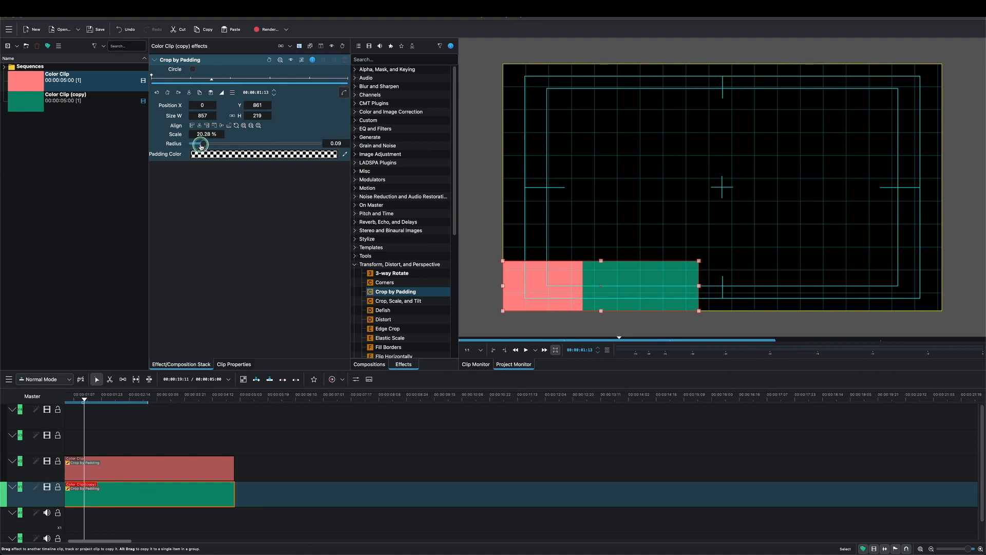
Place the logo image (39).png from the project bin at the start of track V3 above the color clips.
{"action": "left_click", "coordinate": [184, 397]}
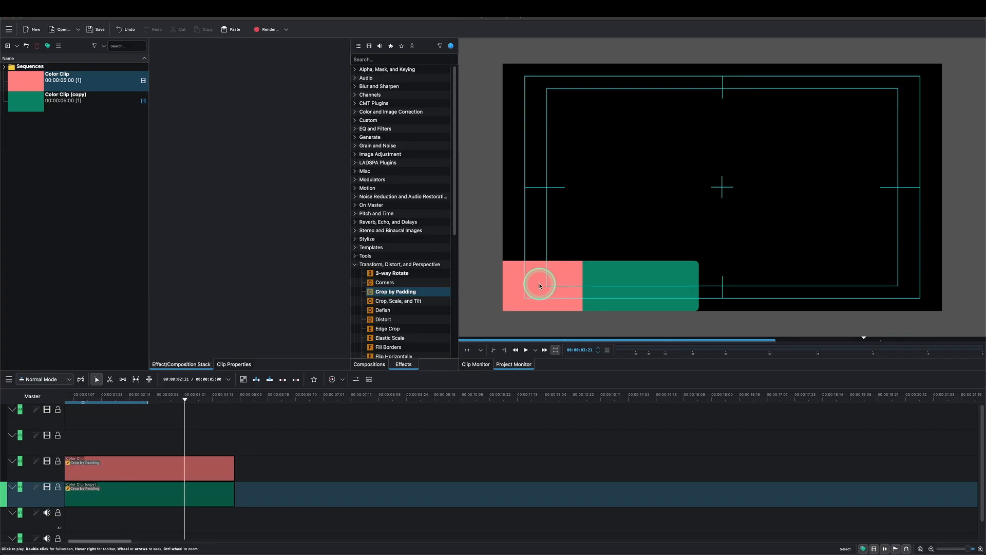
{"action": "left_click", "coordinate": [28, 126]}
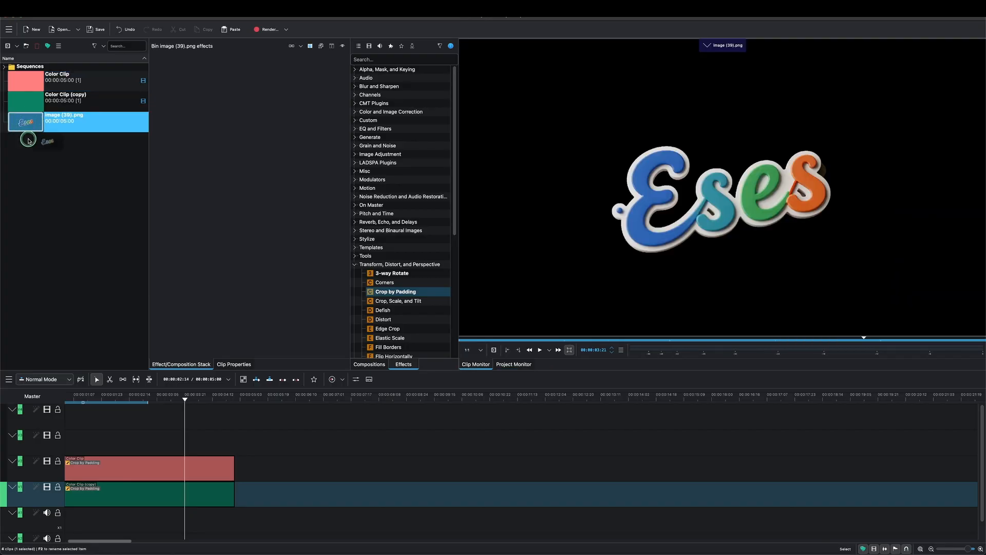
{"action": "left_click_drag", "start_coordinate": [28, 140], "coordinate": [82, 447]}
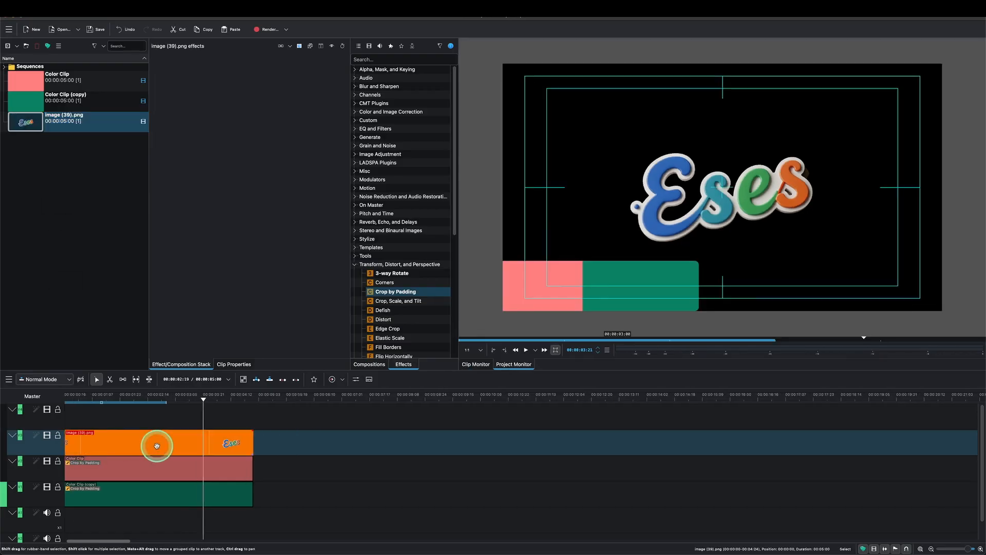
Create a title clip reading "LOWER 3RD TITLE" in Courier New, positioned in the upper part of the green bar.
{"action": "right_click", "coordinate": [62, 183]}
{"action": "left_click", "coordinate": [80, 229]}
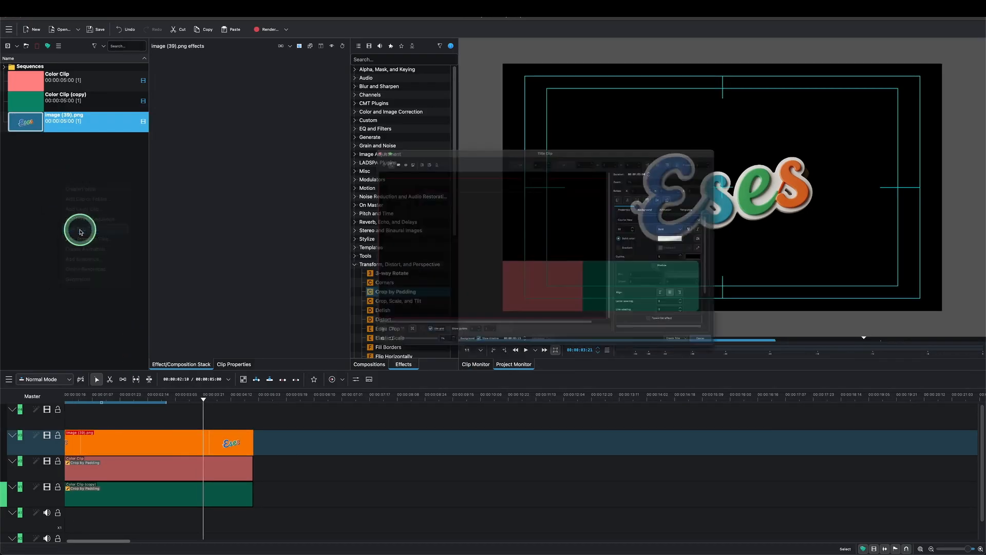
{"action": "left_click_drag", "start_coordinate": [409, 313], "coordinate": [409, 315]}
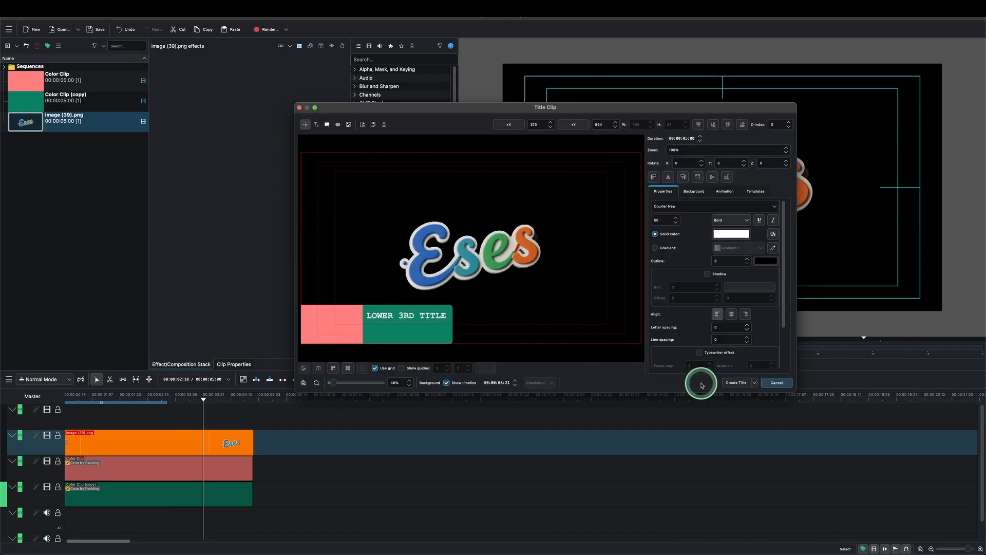
{"action": "left_click", "coordinate": [734, 382]}
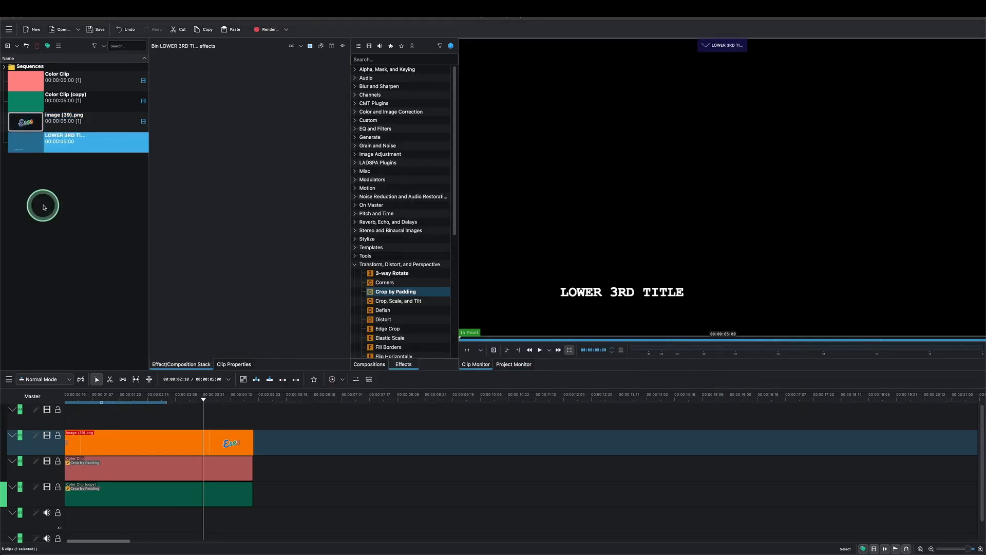
Create a second title clip reading "TEXT ANIMATION" in a bold CrossFit Demo font, positioned in the lower part of the green bar.
{"action": "right_click", "coordinate": [42, 188]}
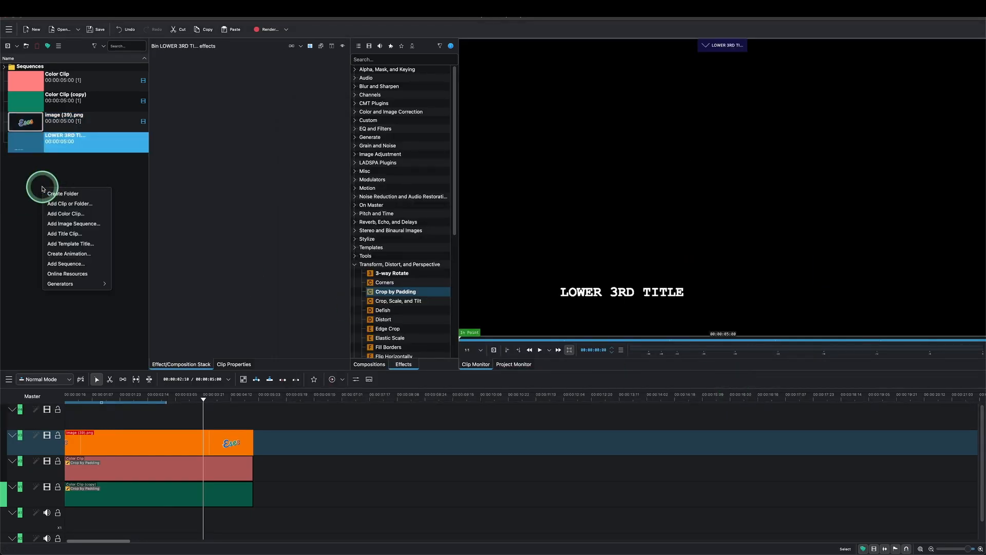
{"action": "left_click", "coordinate": [65, 234]}
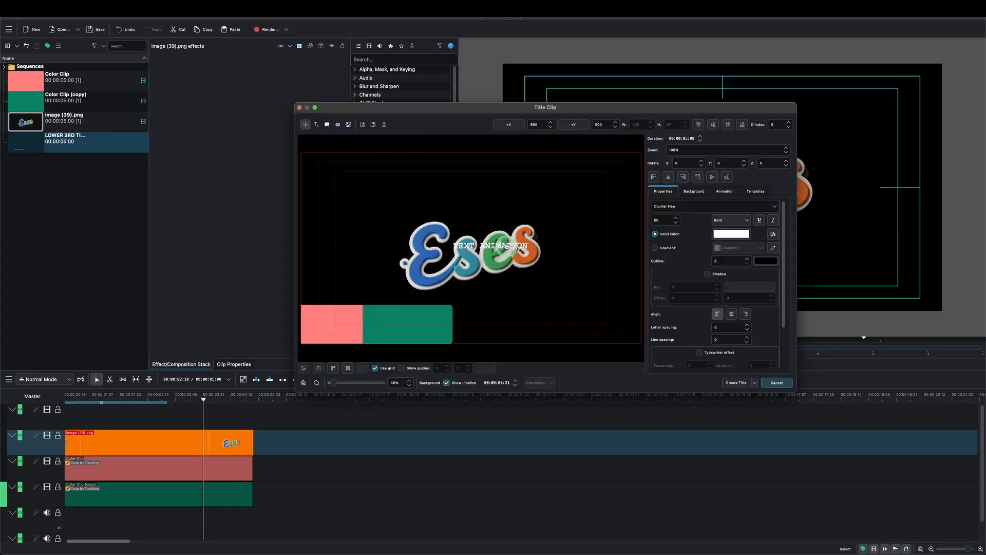
{"action": "left_click_drag", "start_coordinate": [503, 246], "coordinate": [424, 332]}
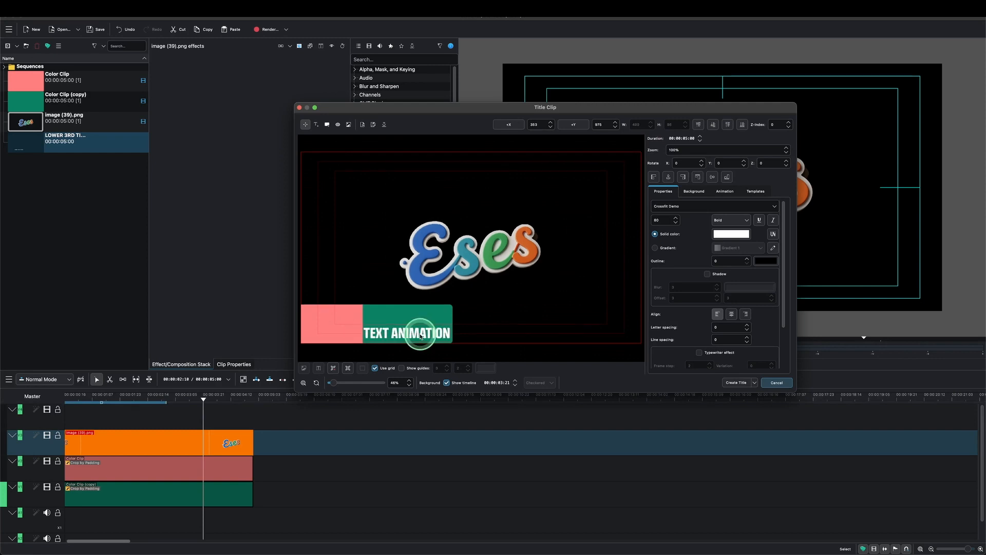
{"action": "left_click", "coordinate": [737, 383]}
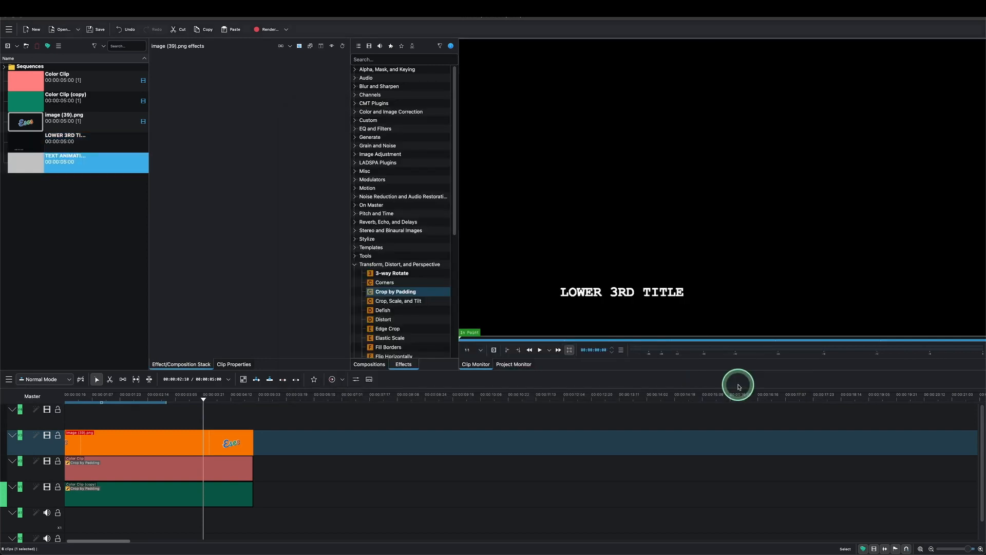
{"action": "left_click", "coordinate": [72, 268]}
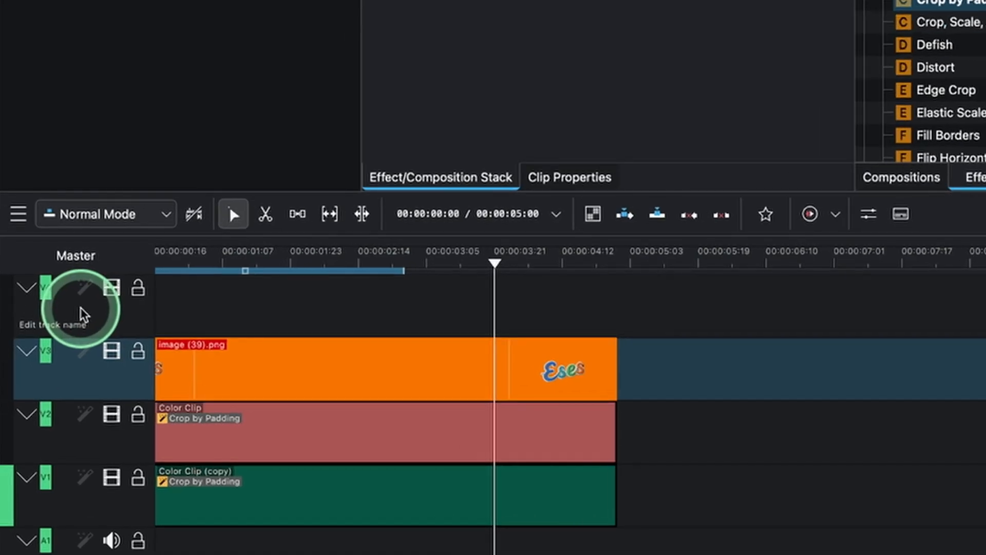
Insert another video track and place the LOWER 3RD TITLE clip at the start of V4 and the TEXT ANIMATION clip at the start of V5.
{"action": "right_click", "coordinate": [80, 308]}
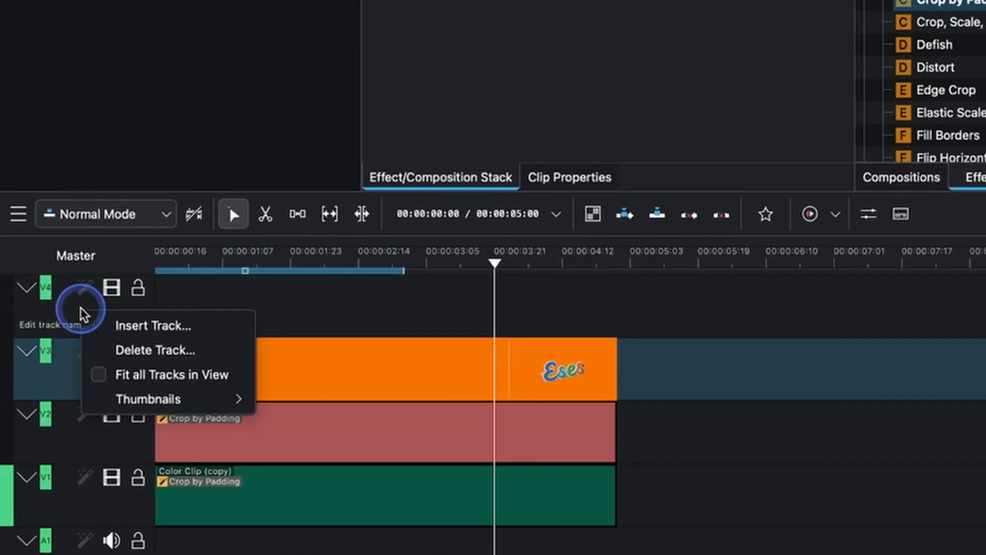
{"action": "left_click", "coordinate": [116, 325]}
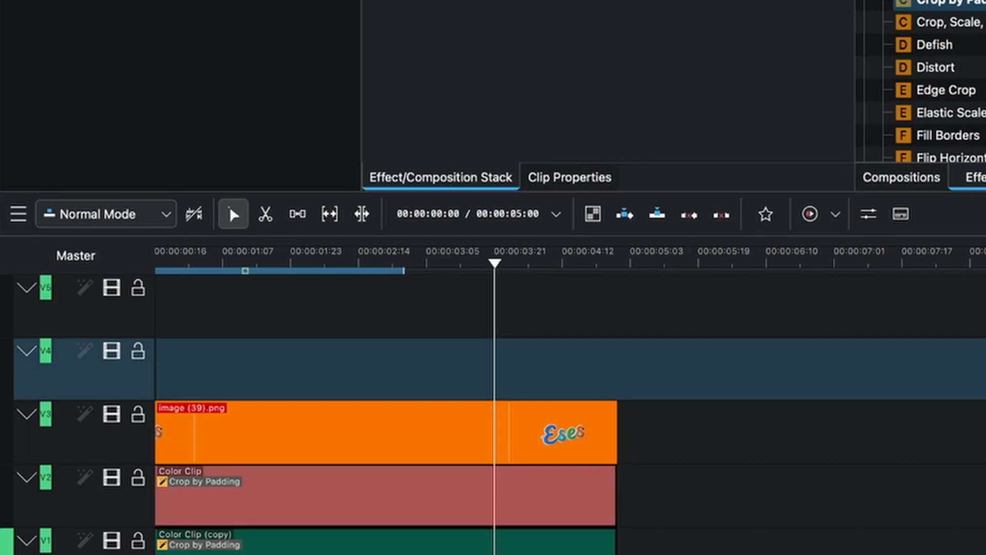
{"action": "left_click_drag", "start_coordinate": [59, 213], "coordinate": [152, 293]}
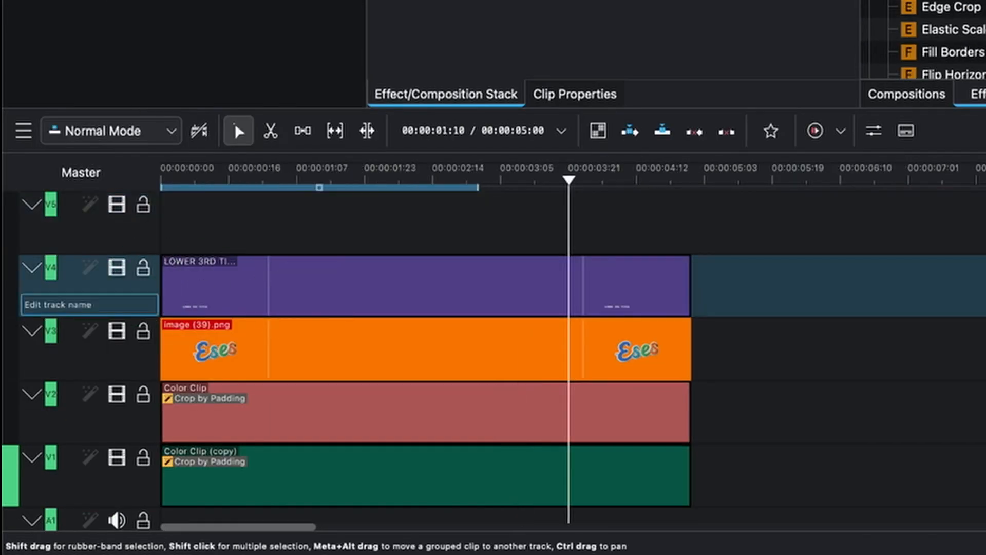
{"action": "left_click_drag", "start_coordinate": [311, 296], "coordinate": [310, 231]}
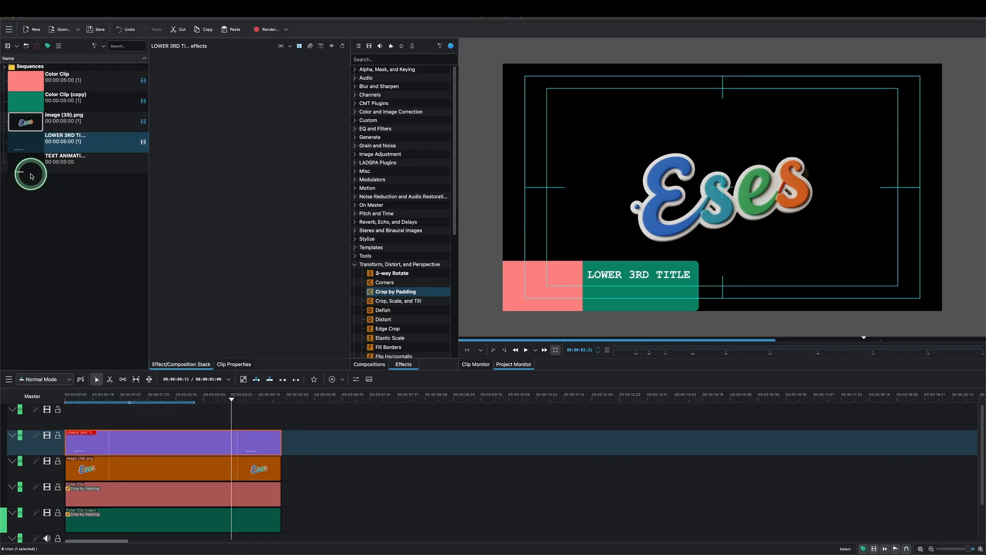
{"action": "left_click_drag", "start_coordinate": [24, 165], "coordinate": [117, 421]}
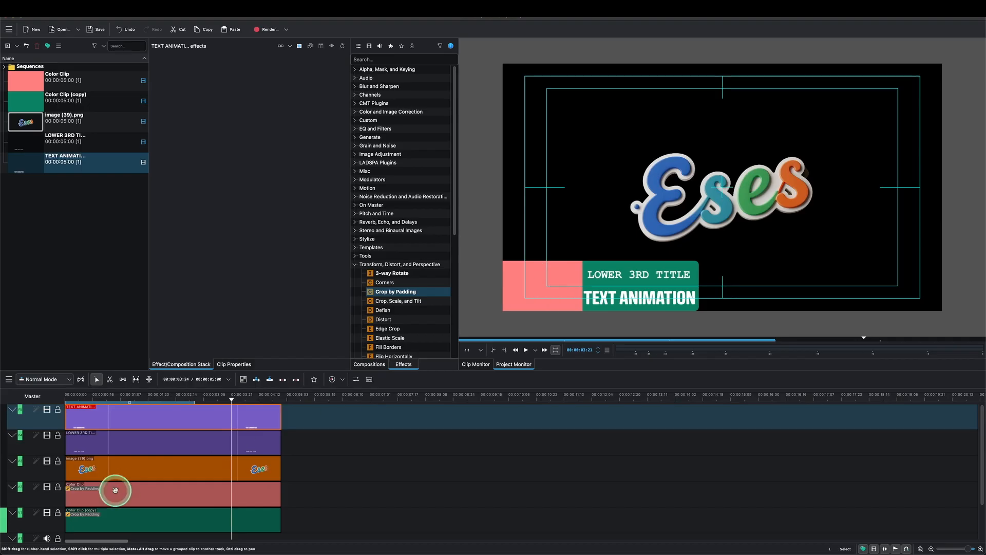
Apply Transform to the logo clip, scale it to 800 x 380 and position it over the pink block at X -236, Y 763.
{"action": "left_click", "coordinate": [131, 469]}
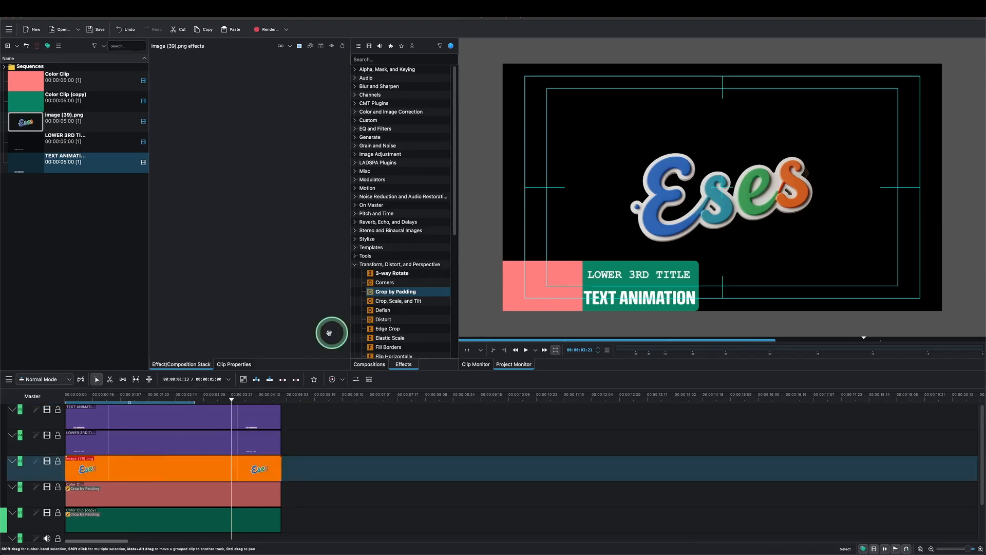
{"action": "scroll", "coordinate": [375, 297], "scroll_direction": "down", "scroll_amount": 6}
{"action": "double_click", "coordinate": [388, 291]}
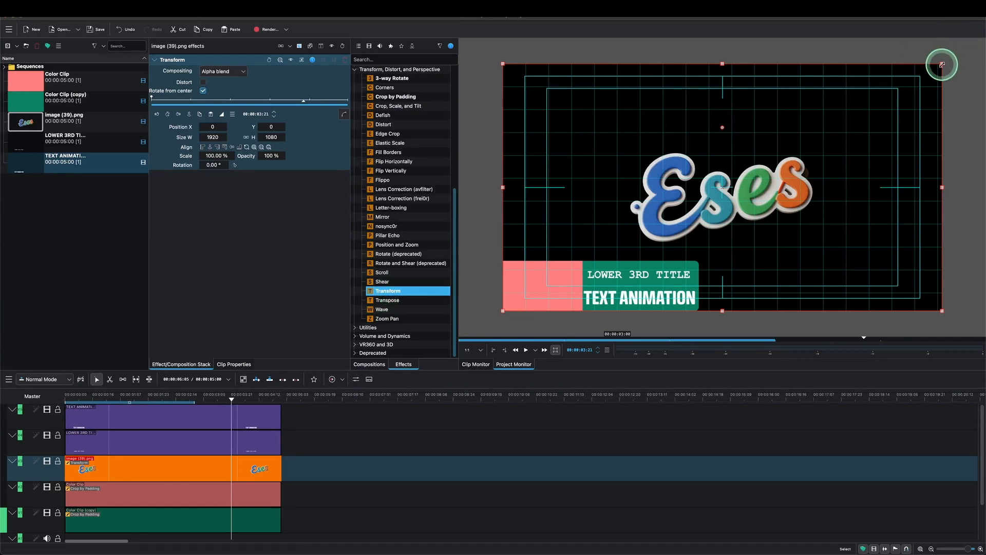
{"action": "left_click_drag", "start_coordinate": [942, 63], "coordinate": [685, 229]}
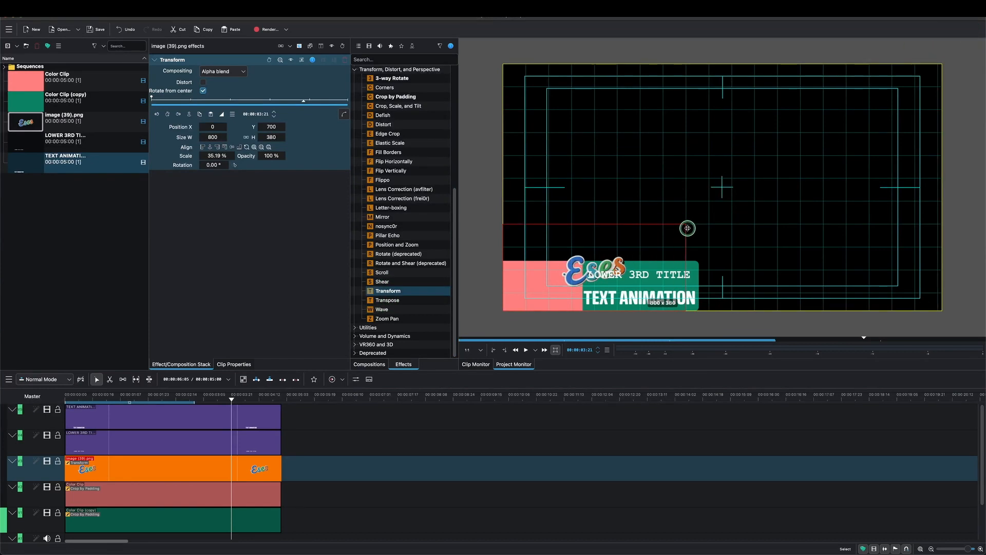
{"action": "left_click_drag", "start_coordinate": [589, 269], "coordinate": [537, 284]}
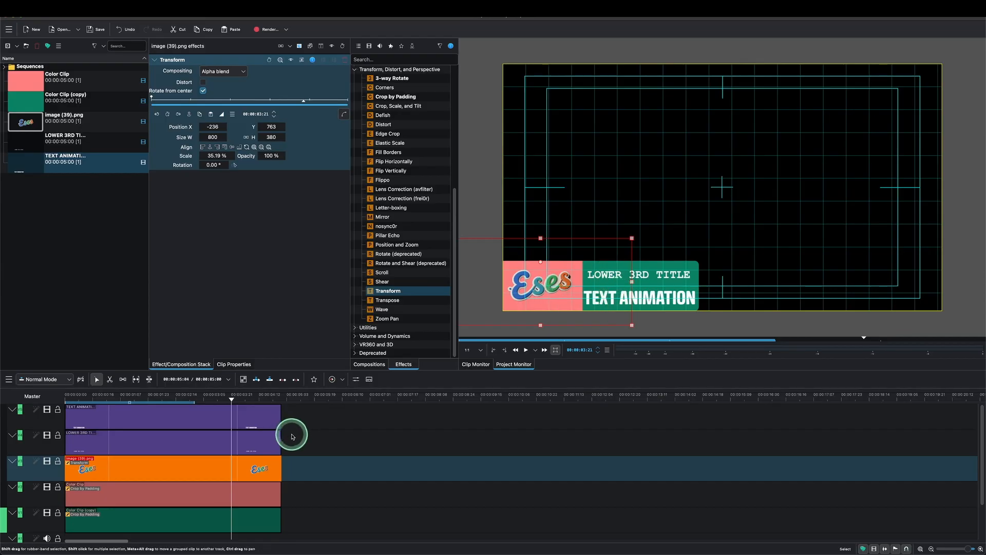
At the first frame, move the green bar out of the frame by setting its crop Position X to -892.
{"action": "left_click", "coordinate": [101, 401]}
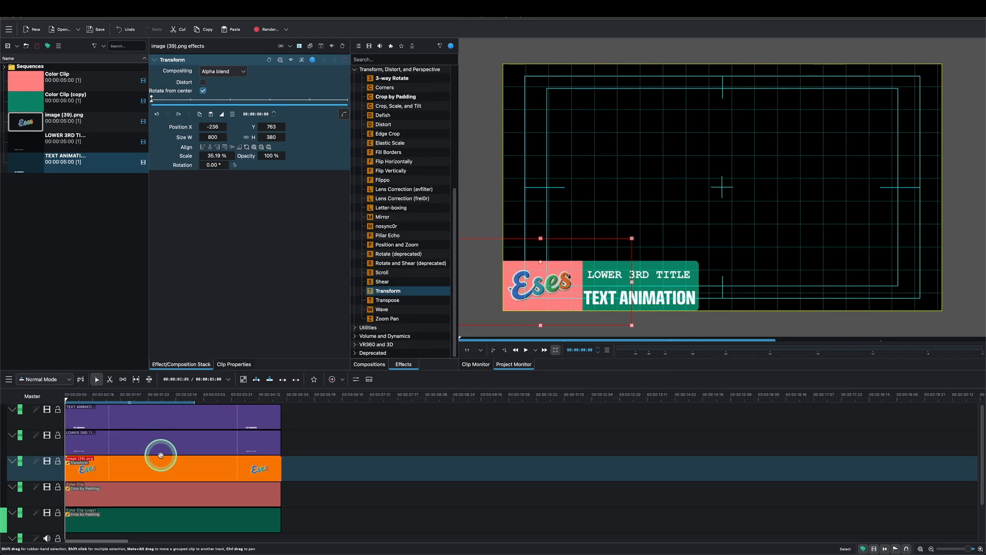
{"action": "scroll", "coordinate": [158, 520], "scroll_direction": "right", "scroll_amount": 3}
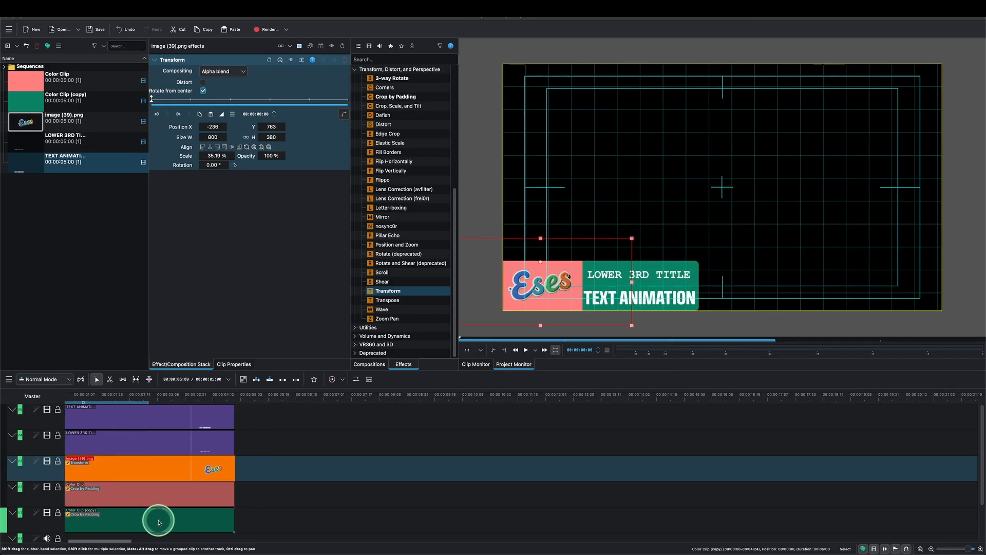
{"action": "scroll", "coordinate": [158, 521], "scroll_direction": "left", "scroll_amount": 2}
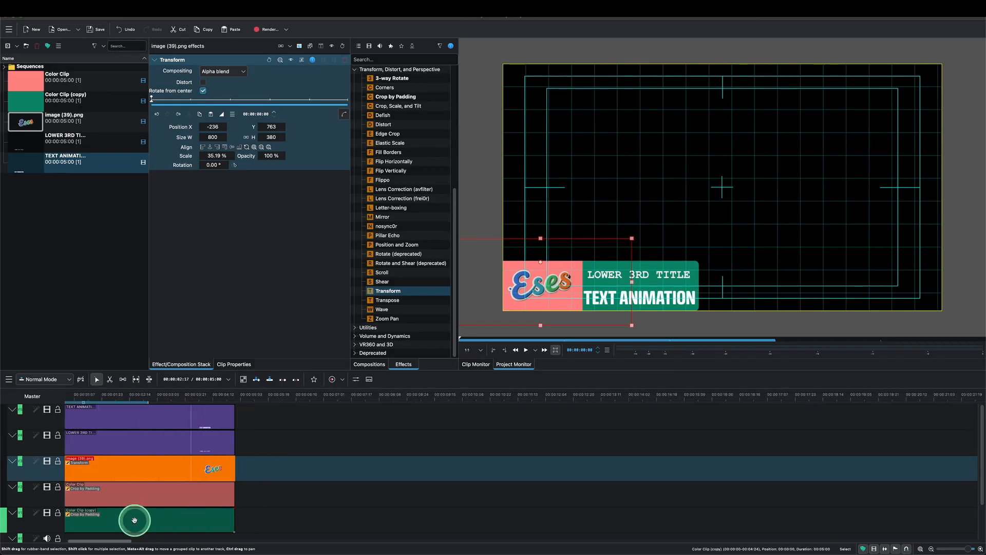
{"action": "left_click", "coordinate": [134, 520]}
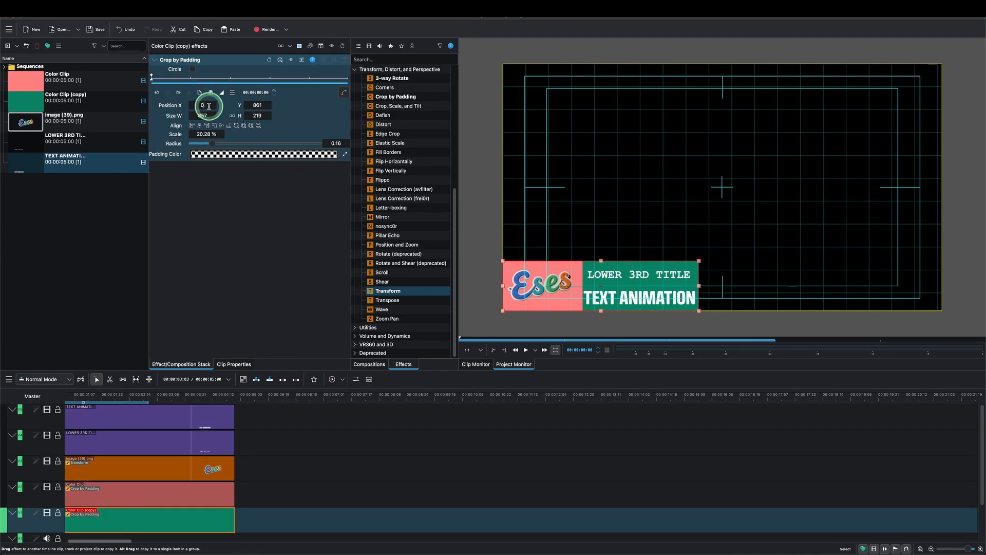
{"action": "left_click_drag", "start_coordinate": [178, 106], "coordinate": [110, 111]}
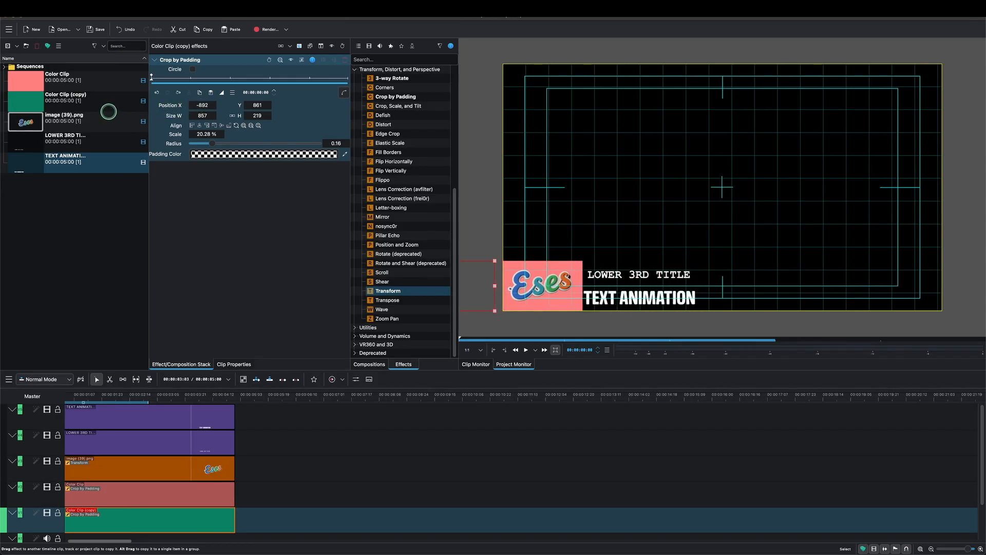
Move the pink block and the logo out of the frame, with Position X 1964 for the block and -608 for the logo.
{"action": "left_click", "coordinate": [166, 495]}
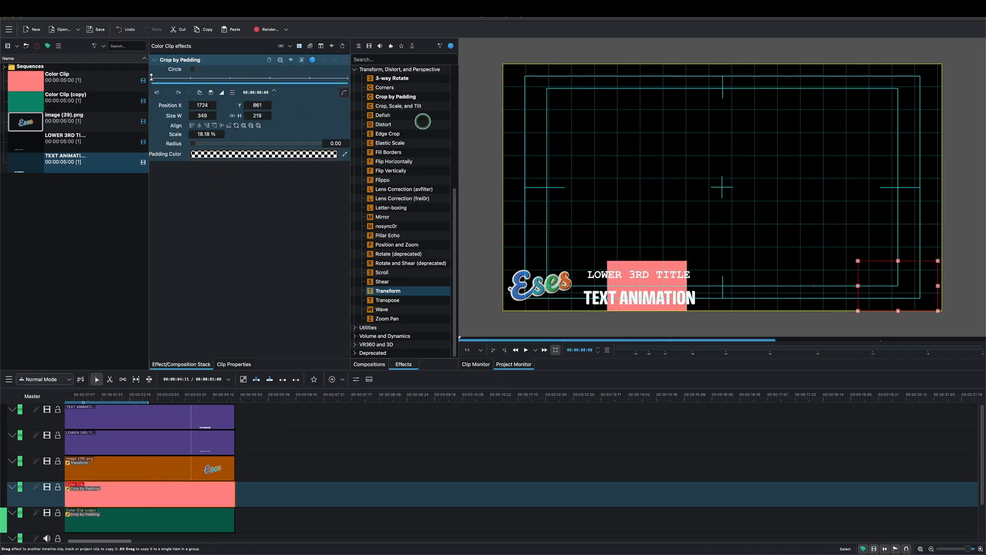
{"action": "left_click", "coordinate": [107, 472]}
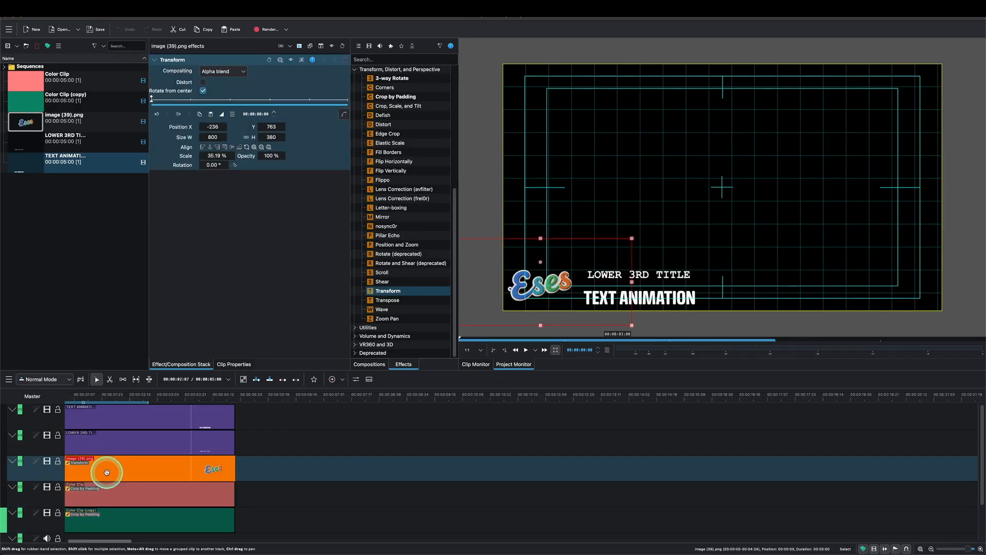
{"action": "left_click", "coordinate": [633, 275]}
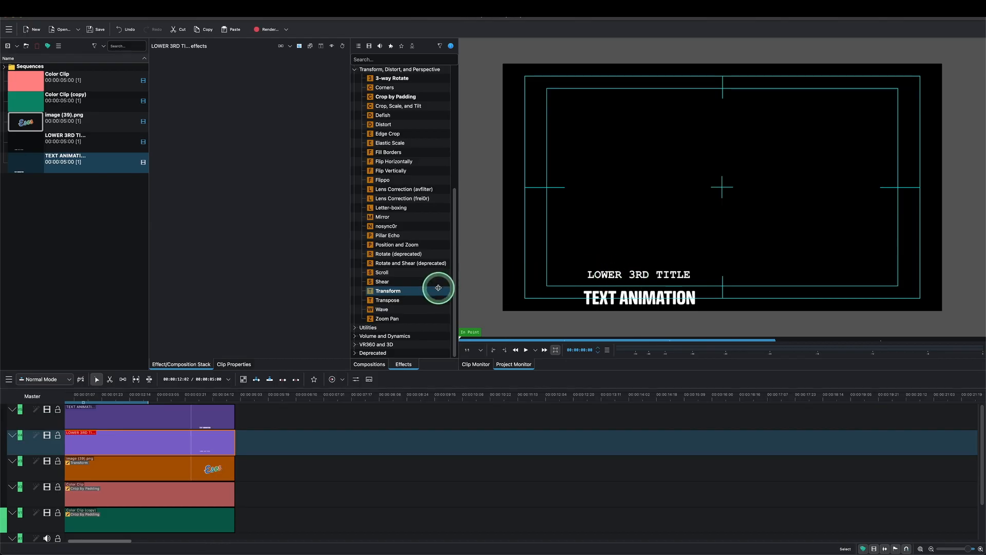
Apply Transform to both title clips and shift them horizontally out of the frame, with the LOWER 3RD TITLE at Position X 1700.
{"action": "double_click", "coordinate": [376, 294]}
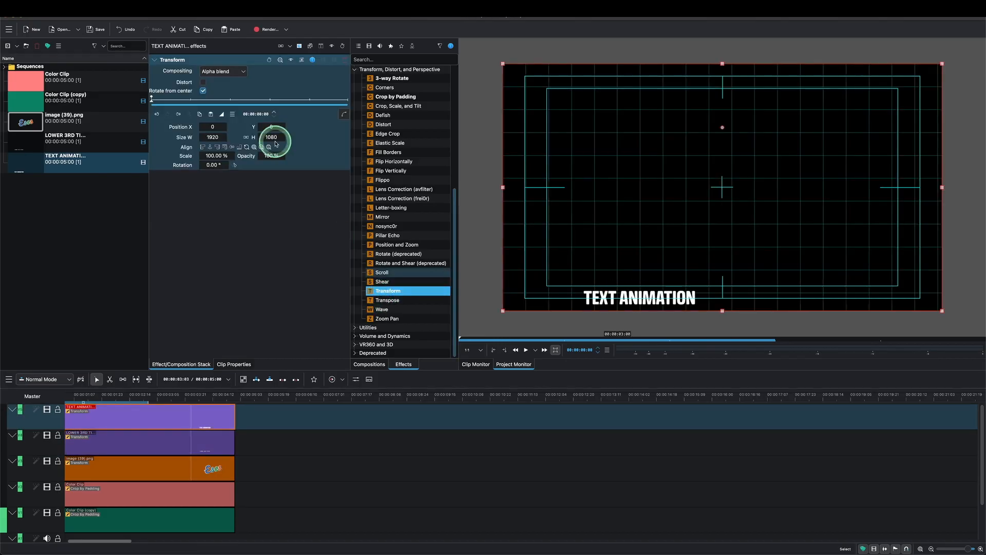
{"action": "left_click_drag", "start_coordinate": [209, 126], "coordinate": [354, 127]}
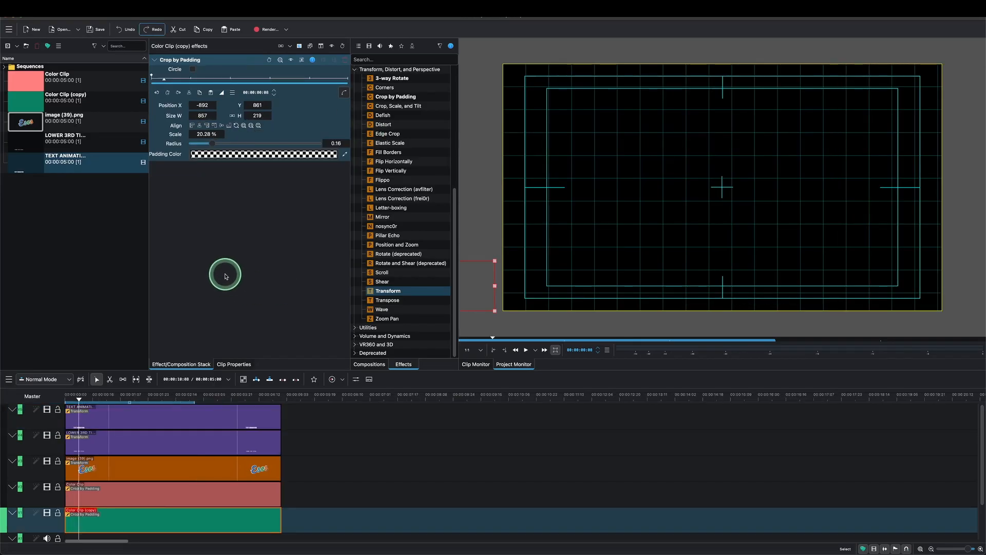
Add a crop keyframe to the green clip at 00:00:00:07 with Position X -32 and Exponential In interpolation.
{"action": "left_click", "coordinate": [80, 400]}
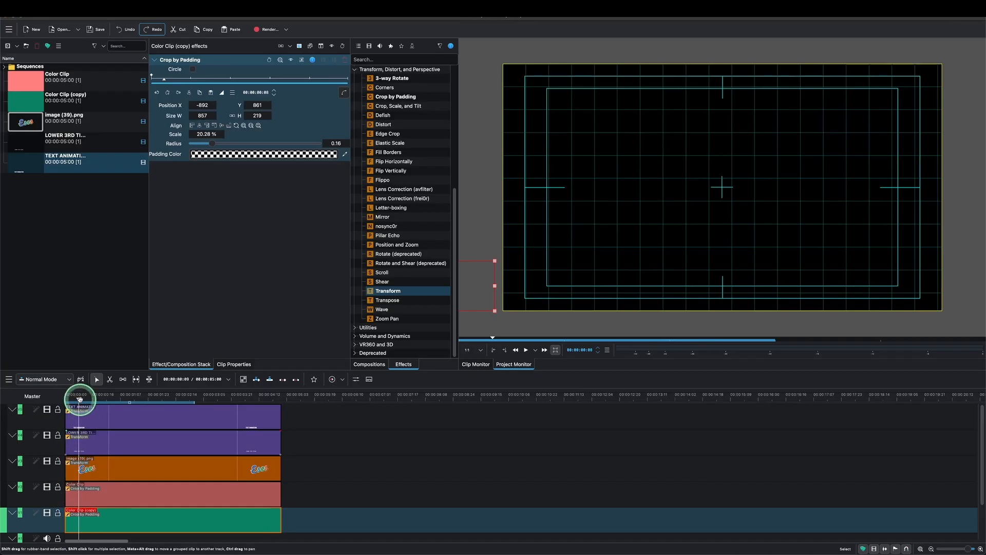
{"action": "left_click", "coordinate": [167, 94]}
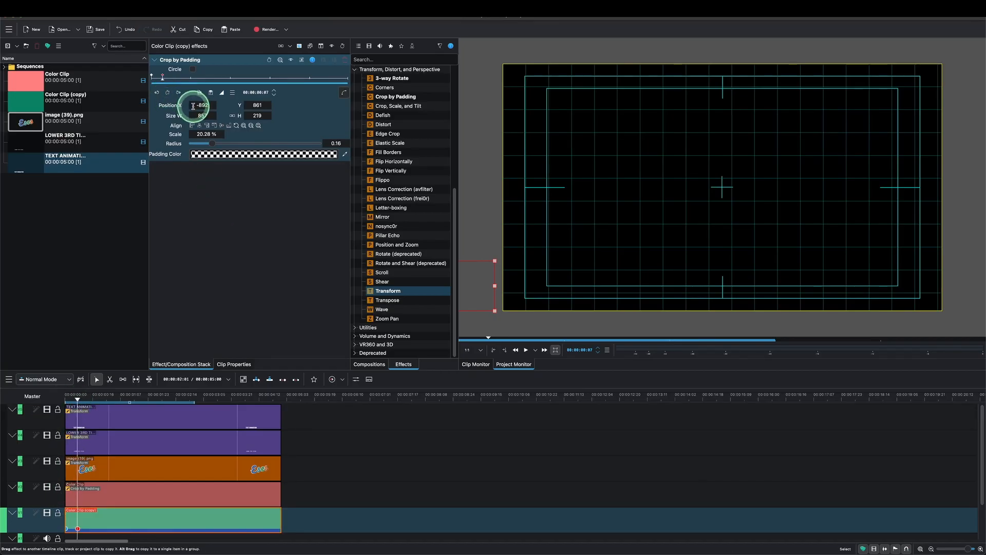
{"action": "left_click_drag", "start_coordinate": [236, 112], "coordinate": [295, 121]}
{"action": "left_click", "coordinate": [221, 93]}
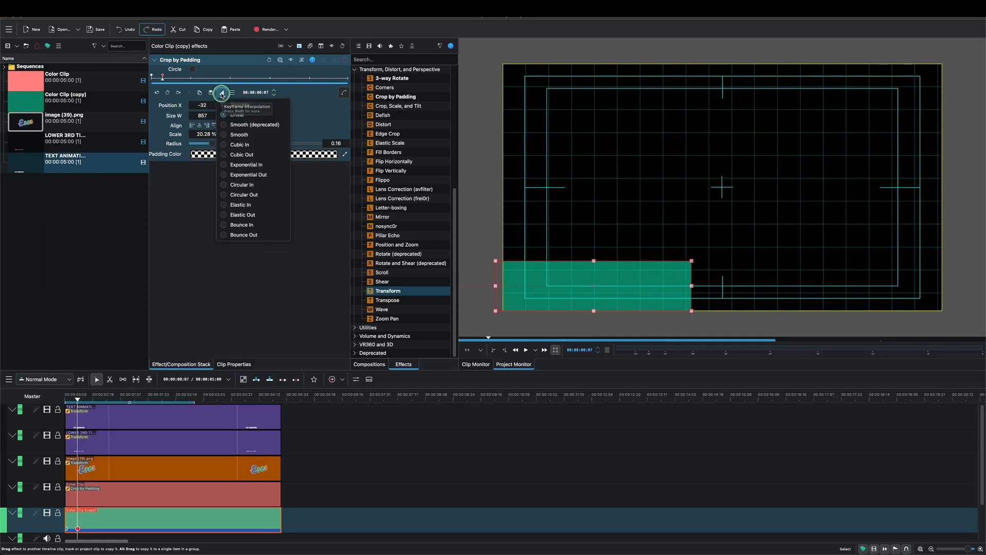
{"action": "left_click", "coordinate": [243, 168]}
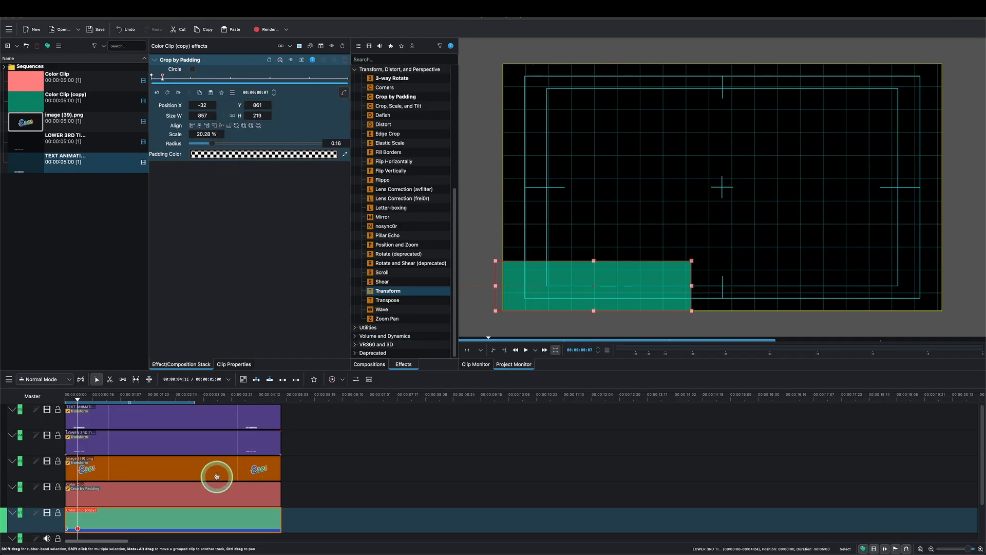
Slide the pink block into place with a crop keyframe at 00:00:00:10 and Position X -20.
{"action": "left_click", "coordinate": [197, 493]}
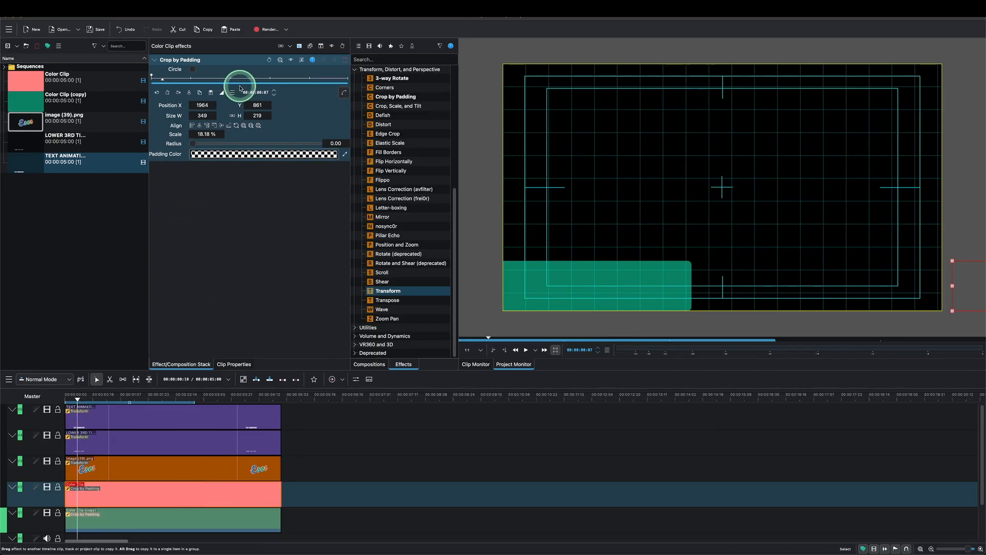
{"action": "left_click", "coordinate": [274, 91]}
{"action": "left_click", "coordinate": [275, 91]}
{"action": "left_click", "coordinate": [275, 91]}
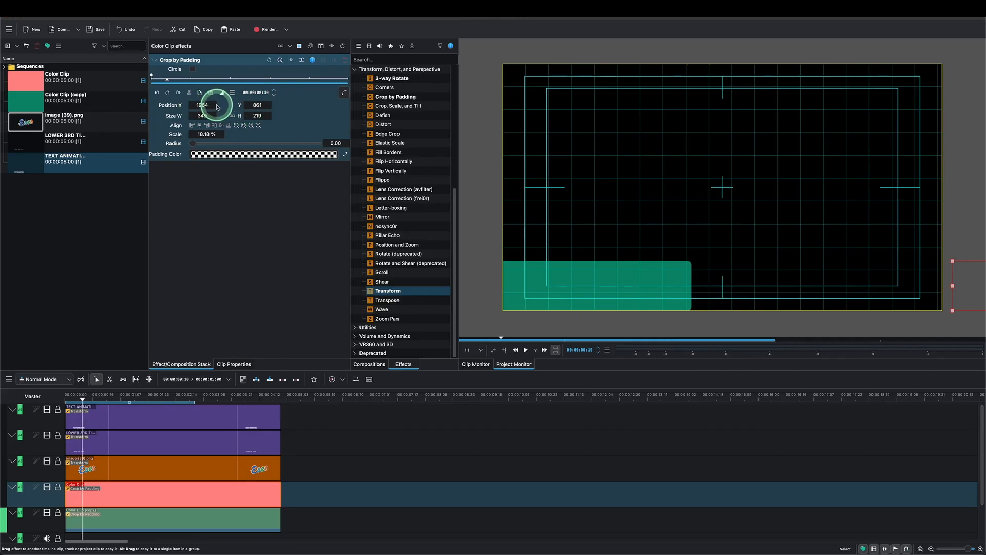
{"action": "left_click_drag", "start_coordinate": [180, 109], "coordinate": [2, 128]}
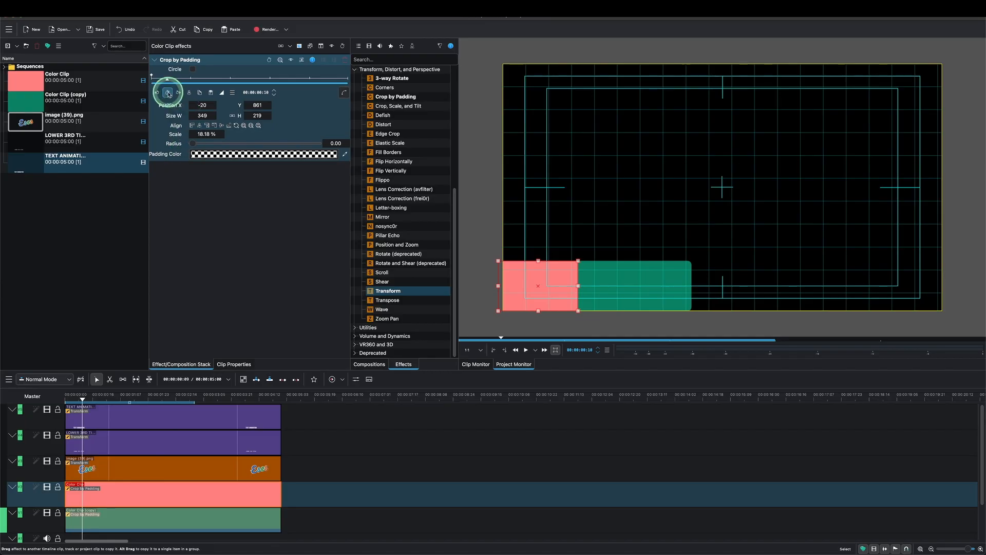
{"action": "left_click", "coordinate": [168, 93]}
Add Transform keyframes to the logo clip at 00:00:00:09 and 00:00:00:14.
{"action": "left_click", "coordinate": [85, 399]}
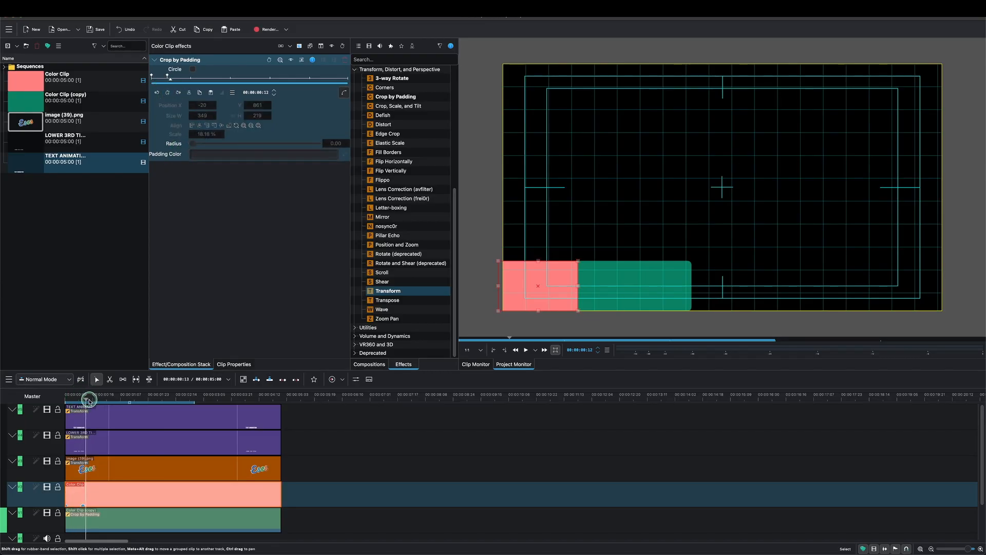
{"action": "left_click", "coordinate": [169, 116]}
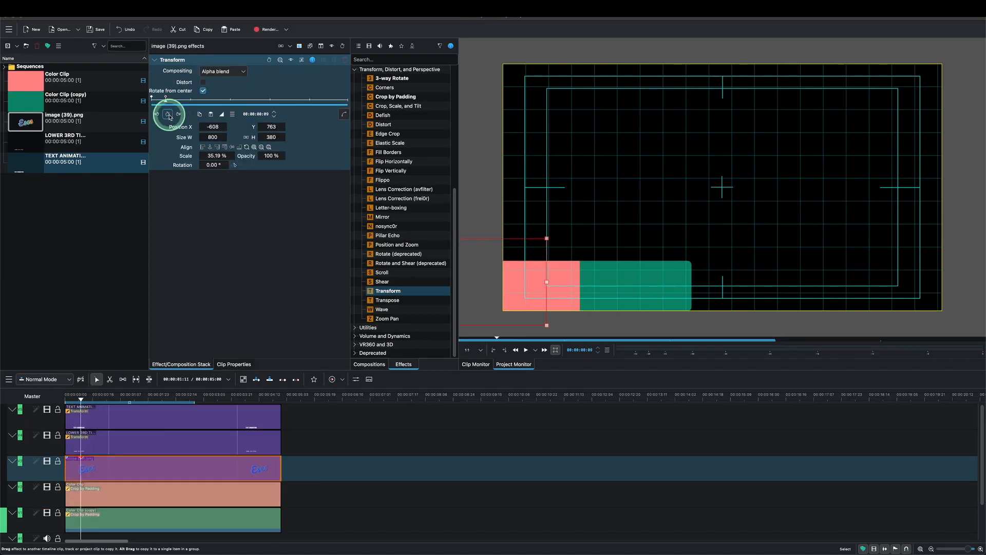
{"action": "left_click", "coordinate": [274, 114]}
{"action": "left_click", "coordinate": [275, 114]}
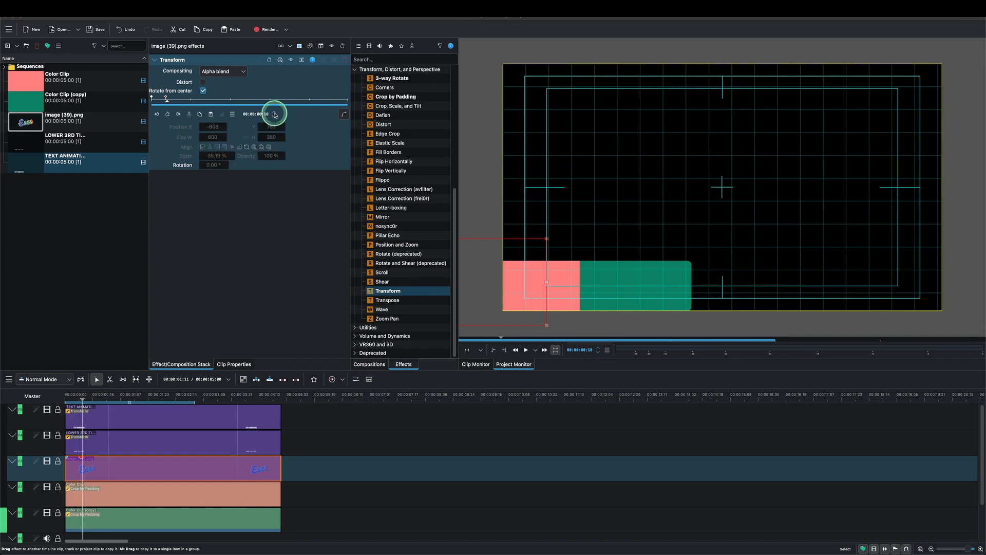
{"action": "left_click", "coordinate": [275, 114]}
{"action": "left_click", "coordinate": [275, 114]}
{"action": "left_click", "coordinate": [275, 114]}
{"action": "left_click", "coordinate": [168, 116]}
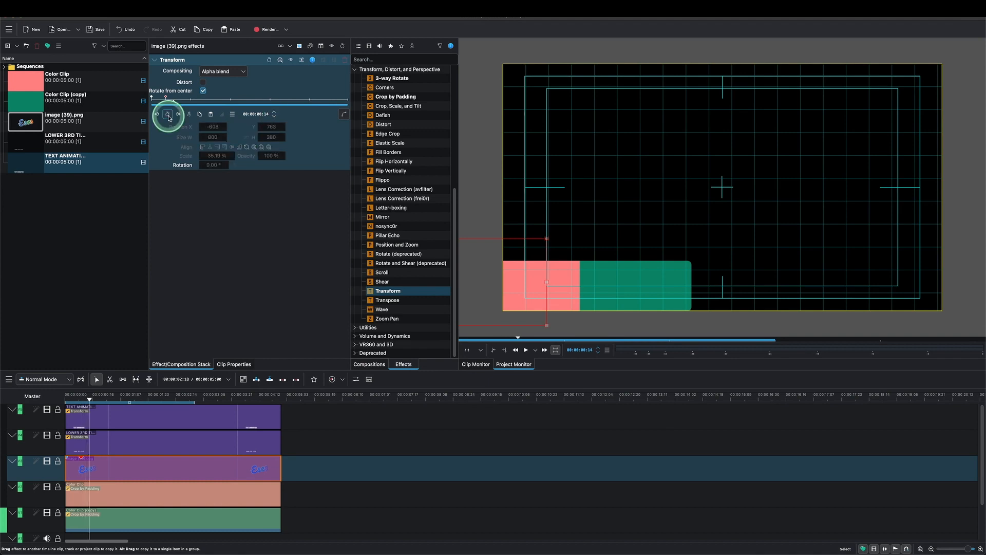
Set the logo's Position X to -236 at the 00:00:00:14 keyframe and apply Circular Out interpolation.
{"action": "left_click", "coordinate": [203, 126]}
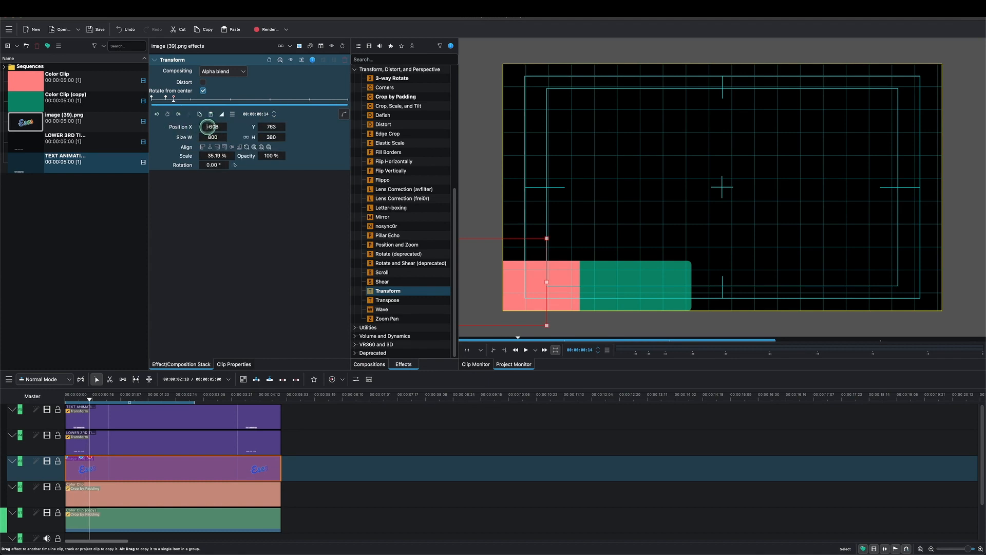
{"action": "left_click_drag", "start_coordinate": [230, 129], "coordinate": [247, 129]}
{"action": "left_click", "coordinate": [221, 114]}
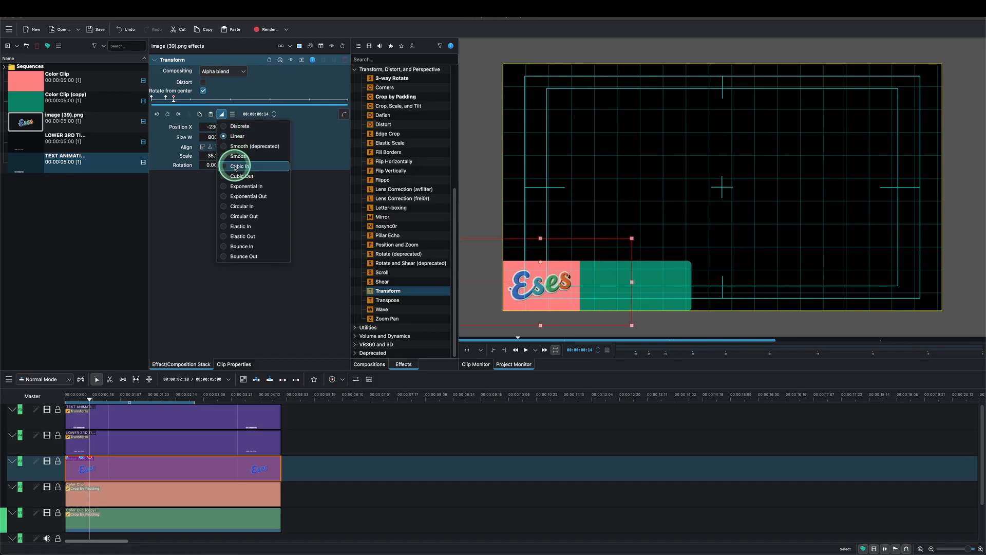
{"action": "left_click", "coordinate": [244, 217]}
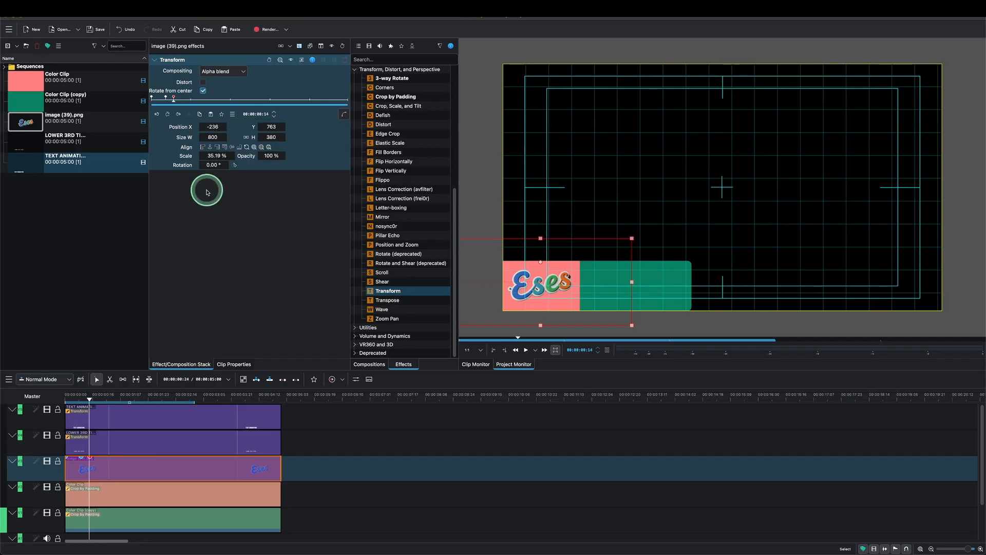
Add a Transform keyframe to the LOWER 3RD TITLE clip at 00:00:00:17.
{"action": "left_click", "coordinate": [274, 112]}
{"action": "left_click", "coordinate": [273, 113]}
{"action": "left_click", "coordinate": [273, 112]}
{"action": "left_click", "coordinate": [169, 115]}
{"action": "key", "text": "ctrl+z"}
{"action": "left_click", "coordinate": [107, 442]}
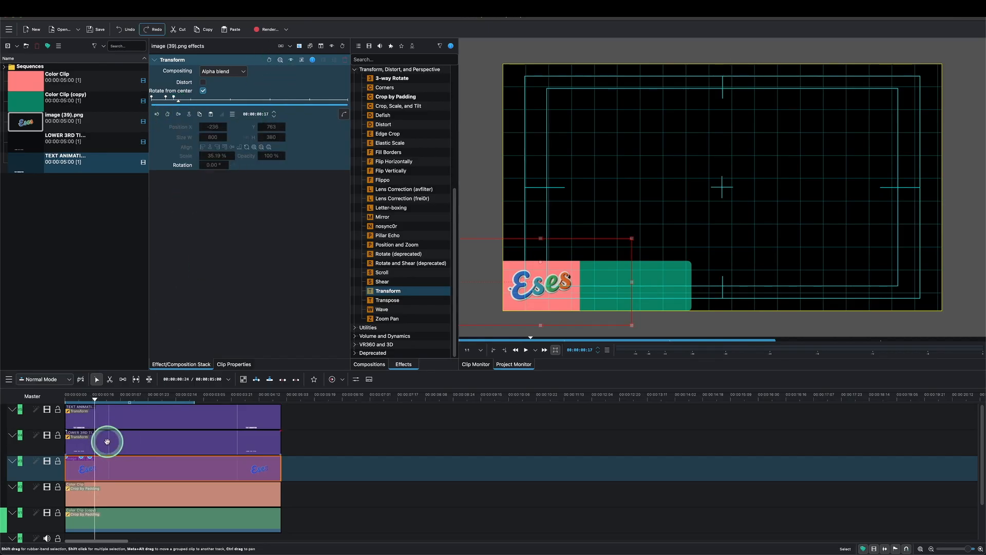
{"action": "left_click", "coordinate": [107, 442]}
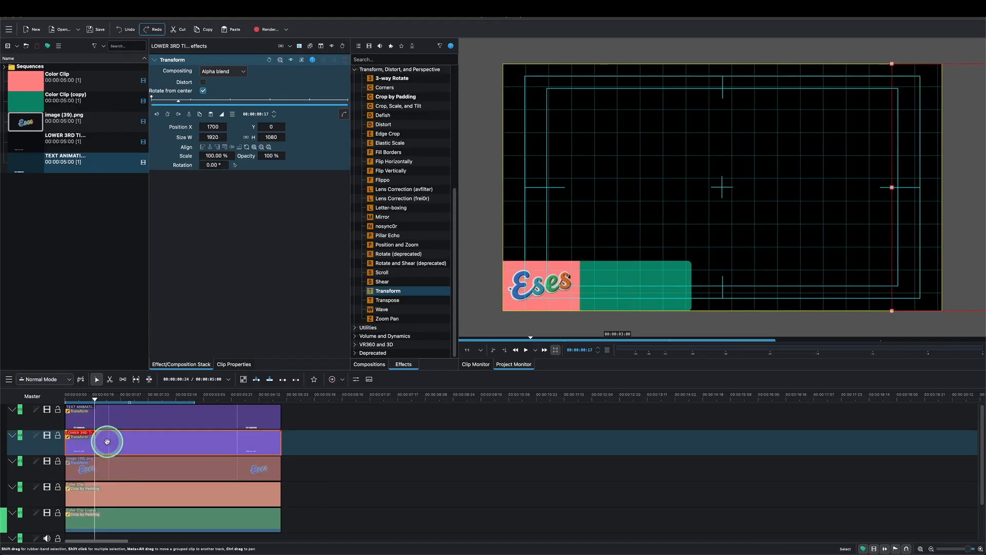
{"action": "left_click", "coordinate": [168, 114]}
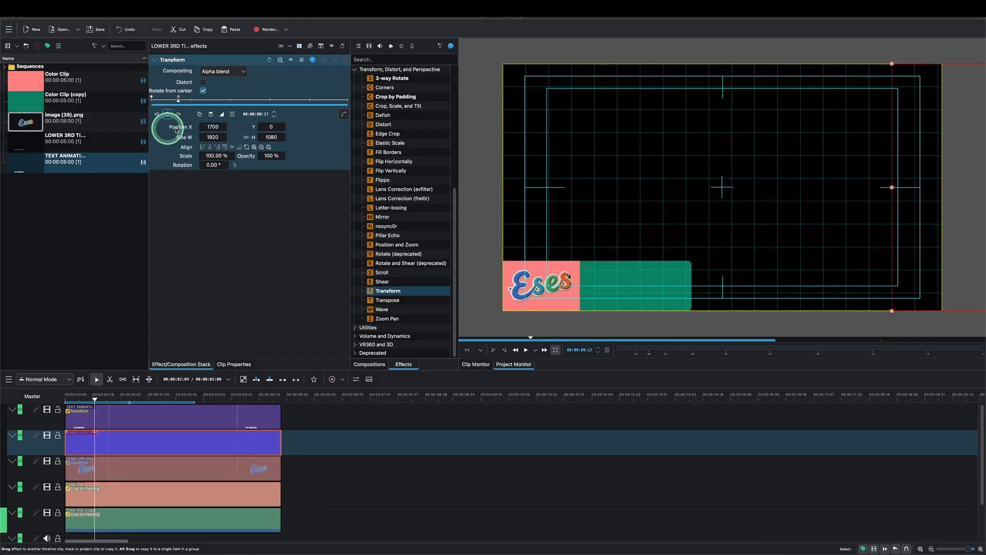
Slide the LOWER 3RD TITLE text into place with a keyframe at 00:00:00:20, Position X -20 and Smooth interpolation.
{"action": "left_click", "coordinate": [276, 114]}
{"action": "left_click", "coordinate": [273, 112]}
{"action": "left_click", "coordinate": [168, 114]}
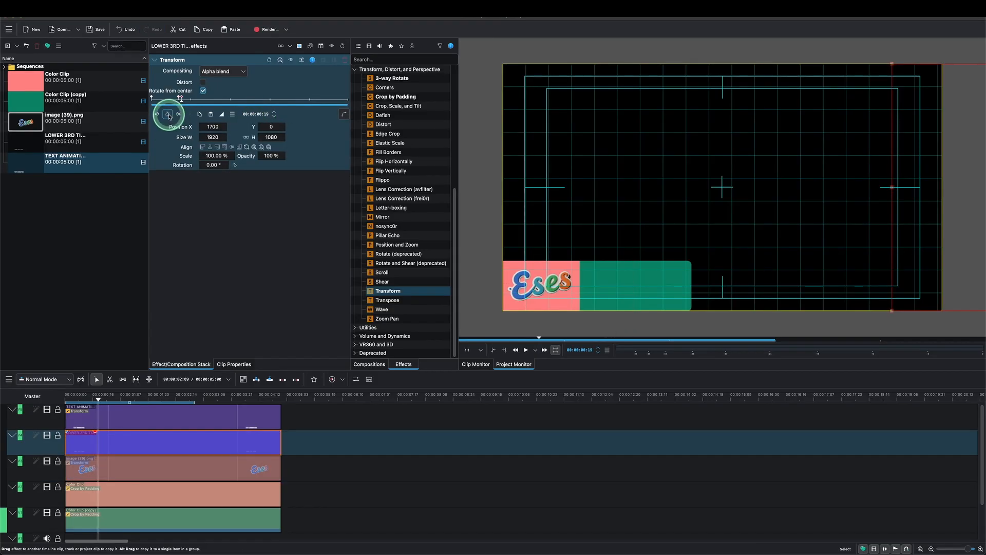
{"action": "left_click_drag", "start_coordinate": [181, 98], "coordinate": [35, 144]}
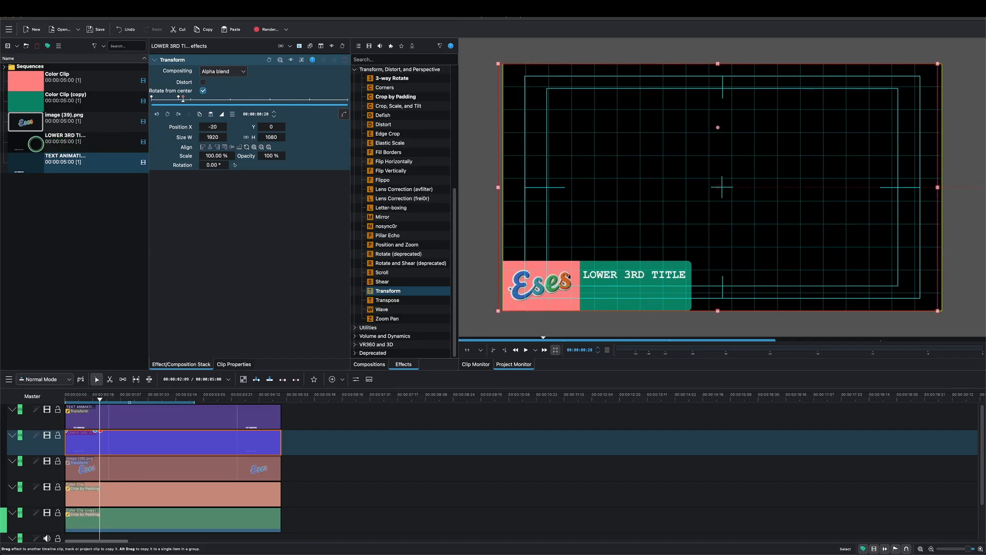
{"action": "left_click", "coordinate": [222, 114]}
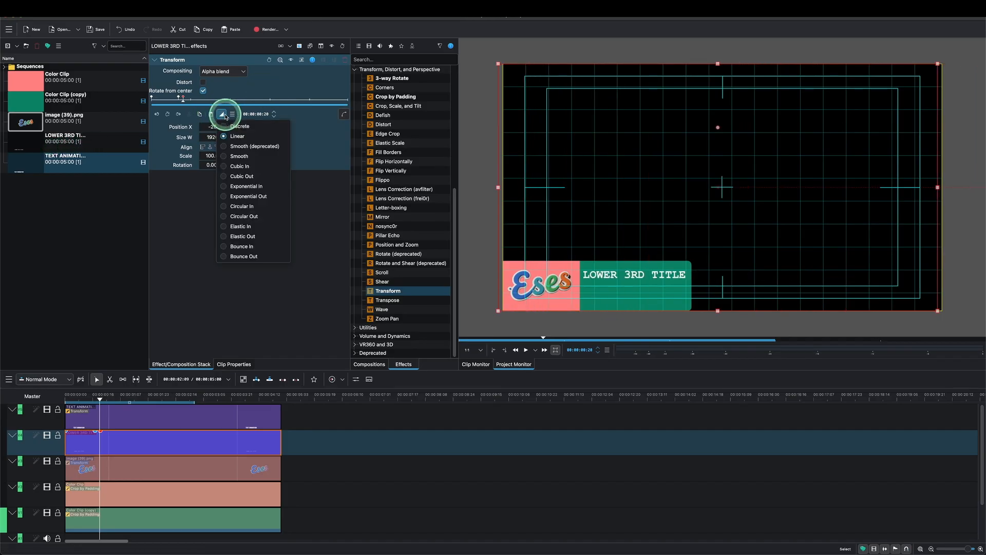
{"action": "left_click", "coordinate": [239, 156]}
{"action": "left_click", "coordinate": [275, 113]}
{"action": "left_click", "coordinate": [275, 113]}
{"action": "left_click", "coordinate": [168, 115]}
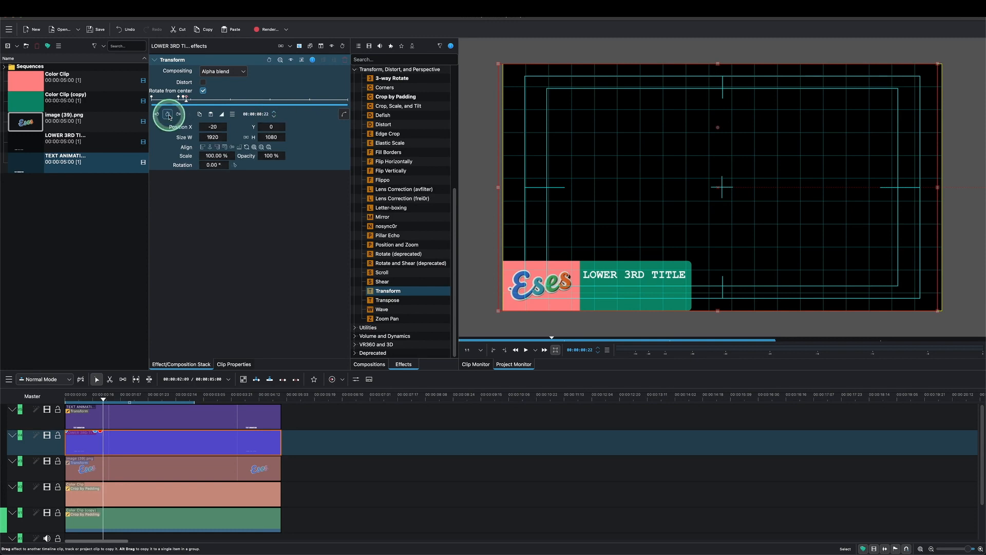
Add a Transform keyframe to the TEXT ANIMATION clip at 00:00:00:22.
{"action": "left_click", "coordinate": [161, 421]}
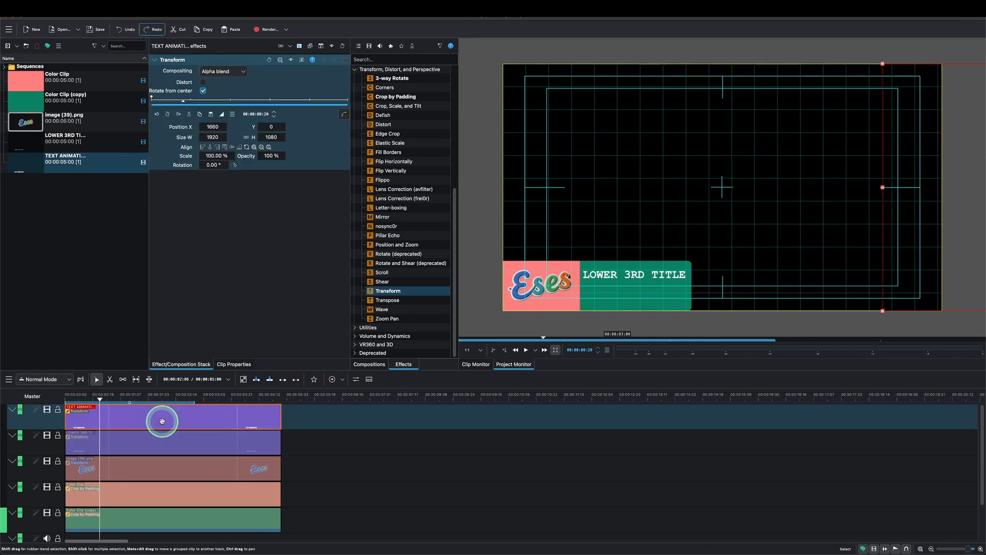
{"action": "left_click", "coordinate": [274, 112]}
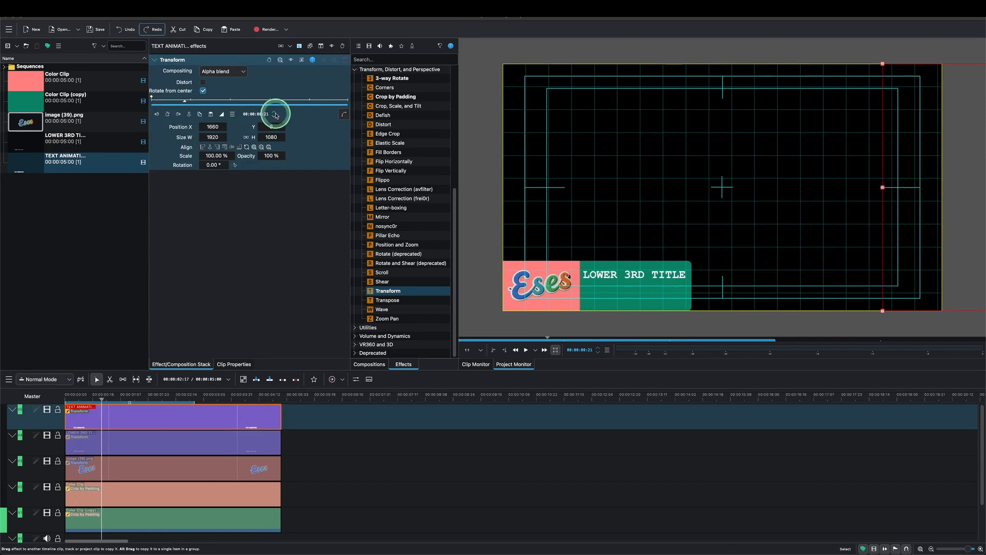
{"action": "left_click", "coordinate": [274, 112]}
{"action": "left_click", "coordinate": [169, 116]}
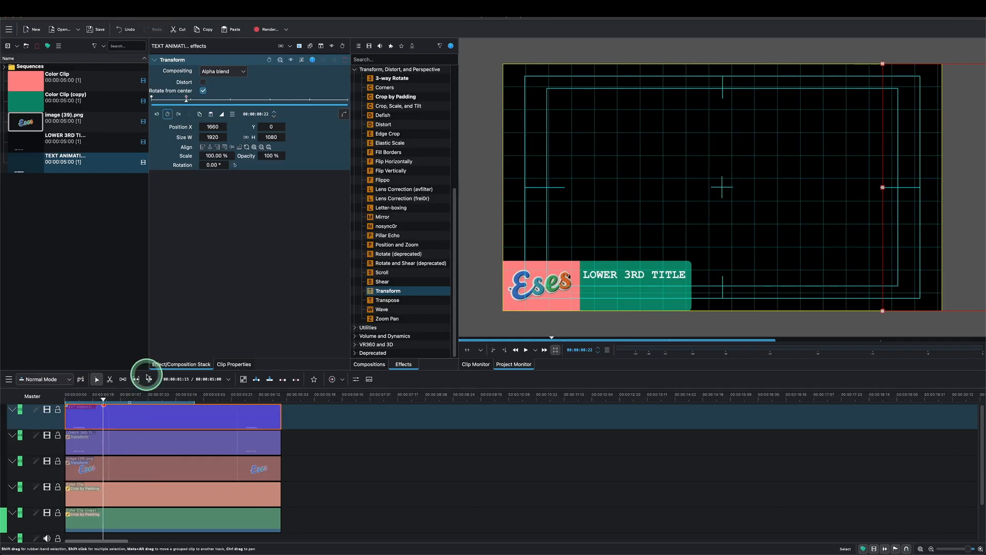
Slide the TEXT ANIMATION text into place with a keyframe at 00:00:01:01 and Position X -32.
{"action": "left_click", "coordinate": [275, 112]}
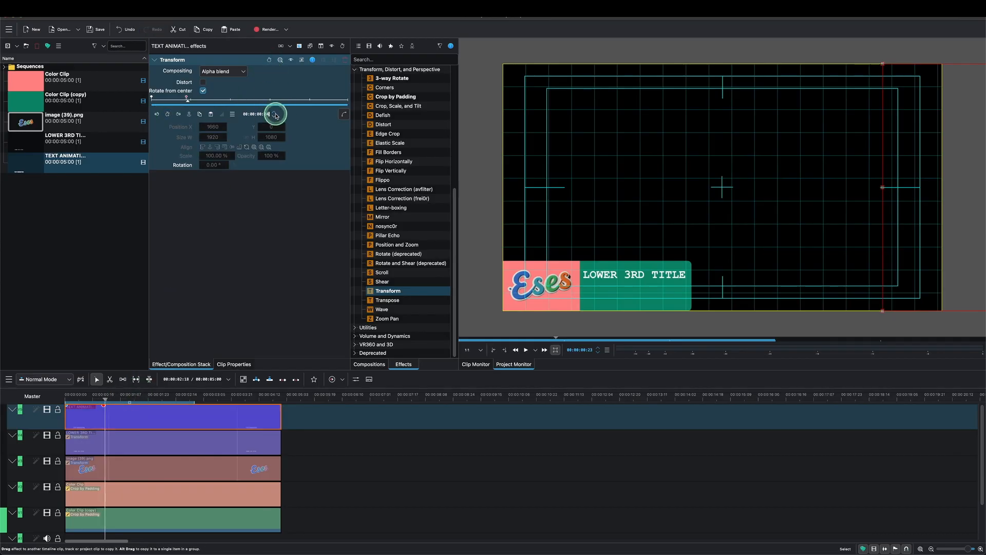
{"action": "left_click", "coordinate": [274, 113]}
{"action": "left_click", "coordinate": [275, 112]}
{"action": "left_click", "coordinate": [275, 113]}
{"action": "left_click", "coordinate": [169, 117]}
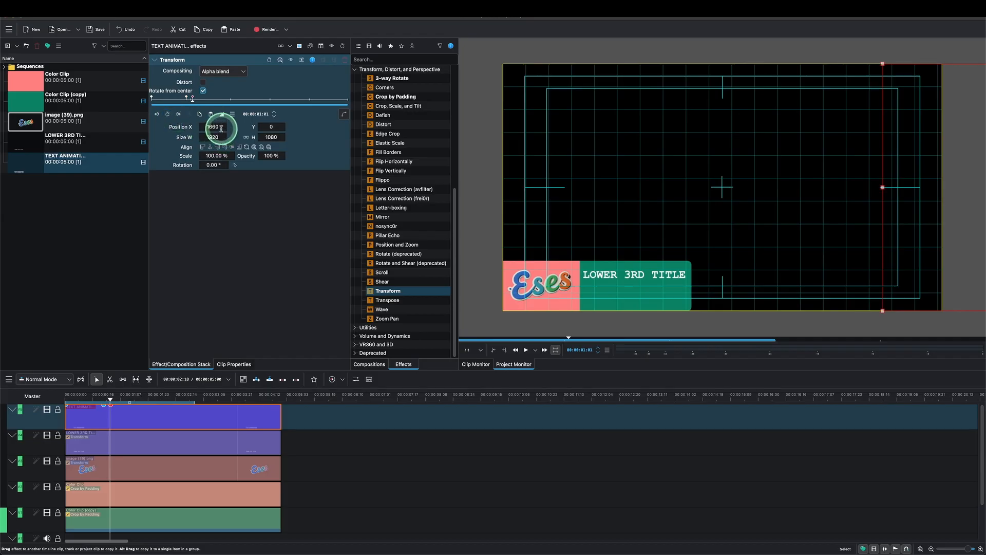
{"action": "left_click_drag", "start_coordinate": [221, 129], "coordinate": [106, 138]}
{"action": "left_click", "coordinate": [155, 398]}
{"action": "left_click_drag", "start_coordinate": [154, 399], "coordinate": [177, 409]}
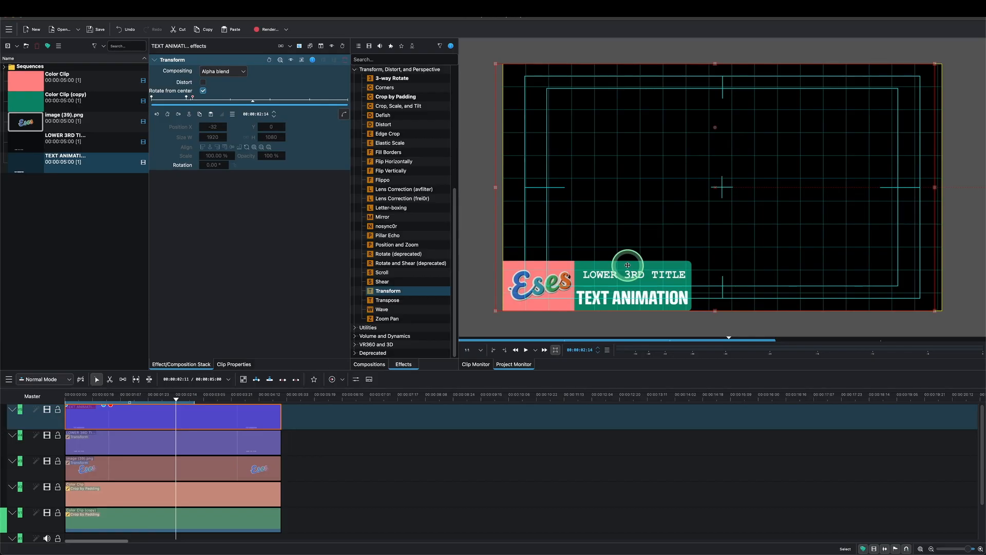
Apply the Transparency effect to the green color clip and set its transparency to 0.42.
{"action": "left_click", "coordinate": [232, 516]}
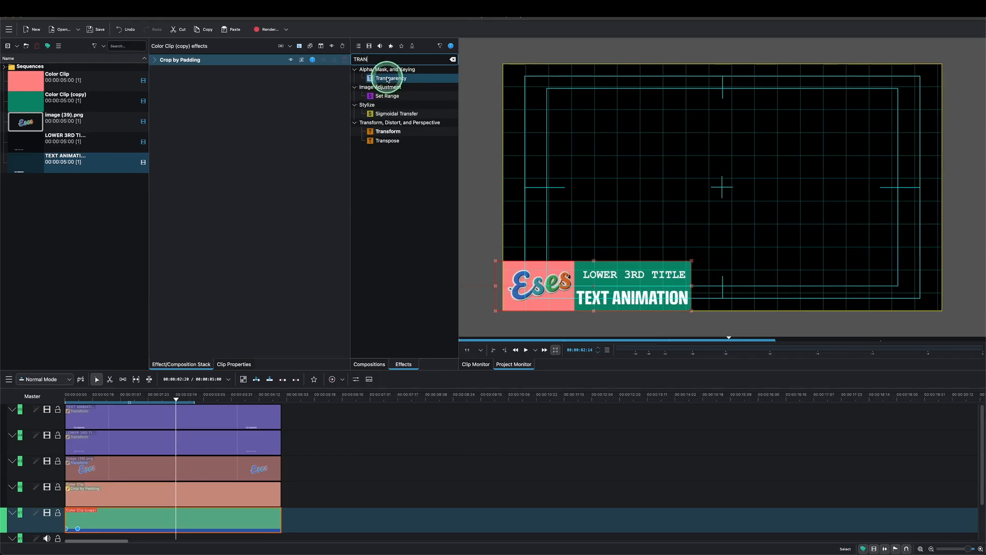
{"action": "left_click_drag", "start_coordinate": [386, 78], "coordinate": [279, 154]}
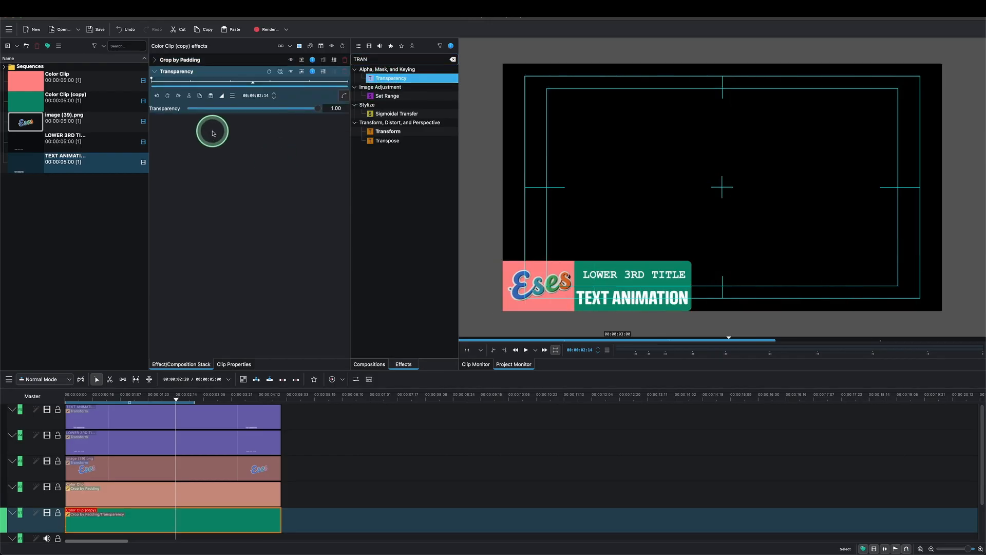
{"action": "left_click_drag", "start_coordinate": [342, 115], "coordinate": [244, 108]}
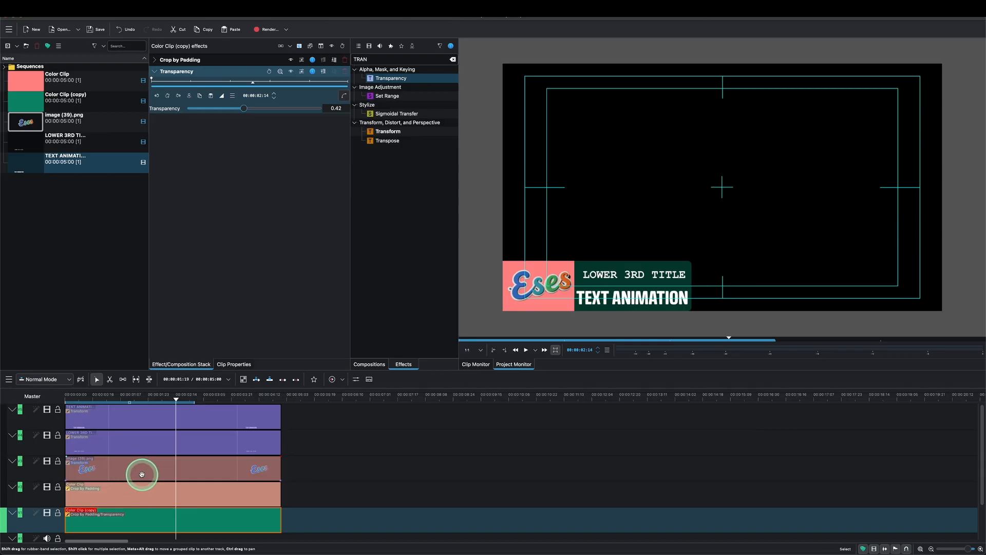
Create a new sequence named Sequence 2 from all the clips on the timeline.
{"action": "key", "text": "ctrl+a"}
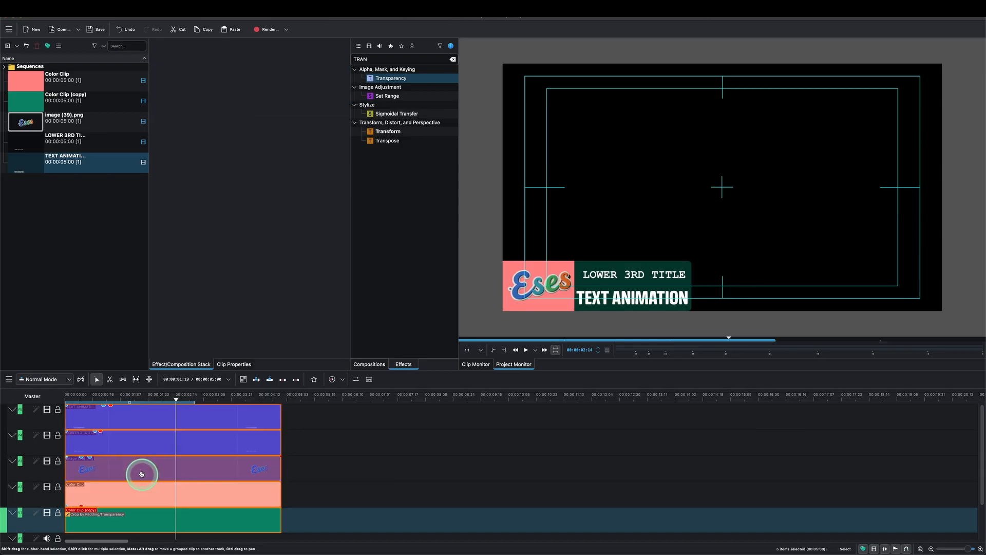
{"action": "right_click", "coordinate": [160, 415]}
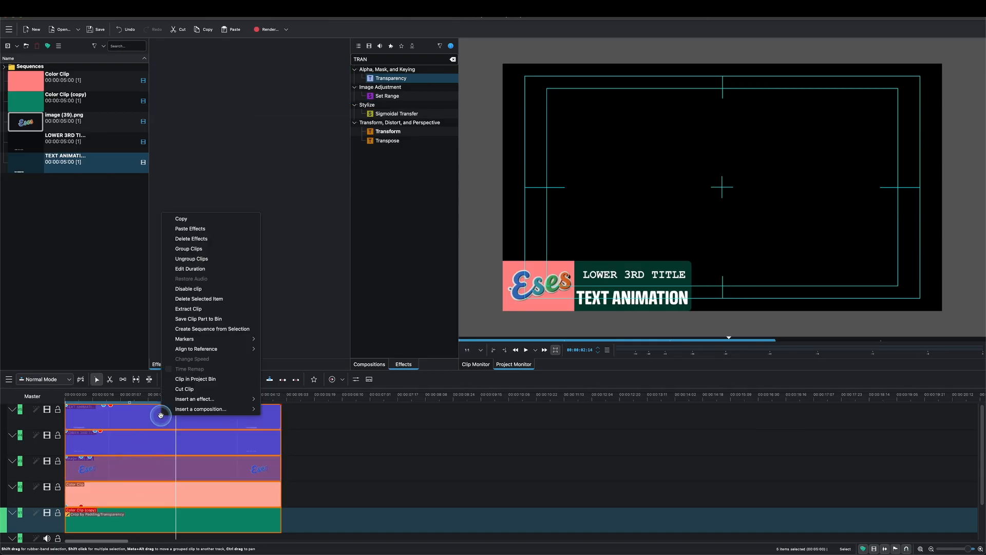
{"action": "left_click", "coordinate": [197, 328]}
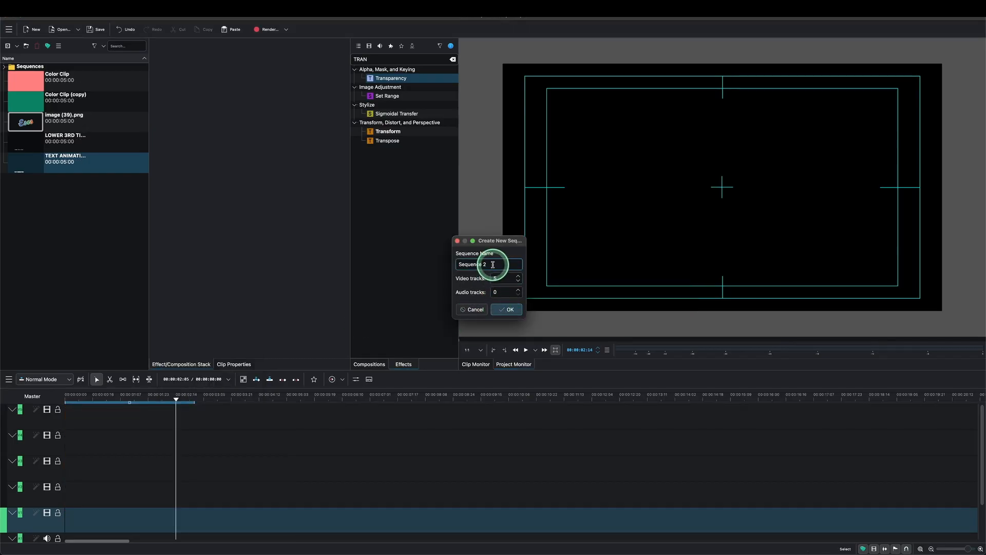
{"action": "left_click", "coordinate": [506, 309]}
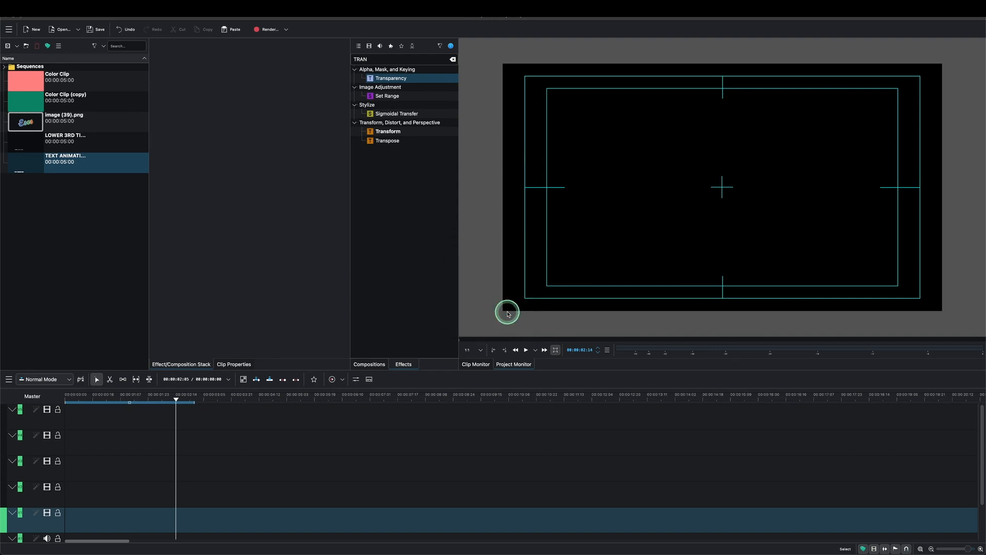
Place Sequence 2 from the project bin on Sequence 1's timeline together with a landscape background clip.
{"action": "left_click", "coordinate": [6, 66]}
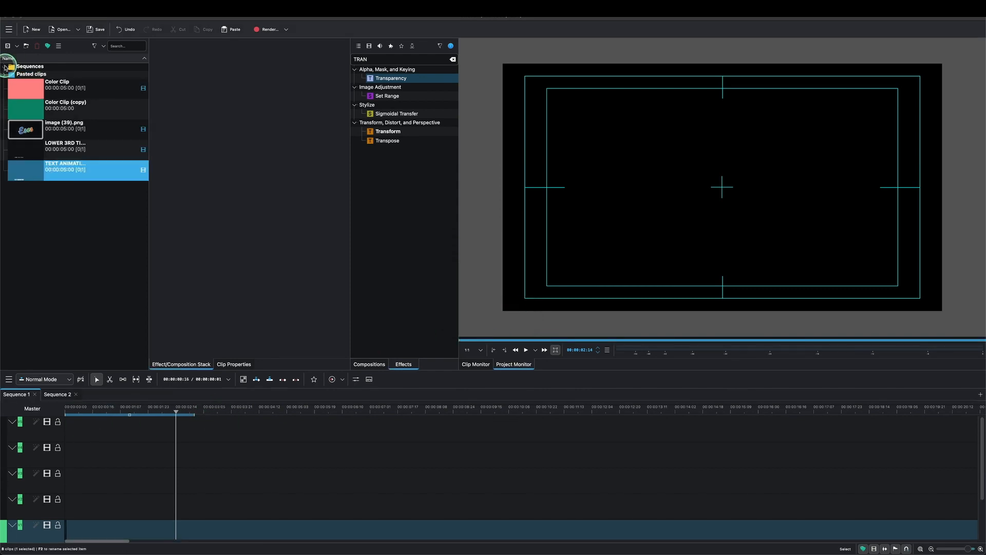
{"action": "left_click", "coordinate": [45, 78]}
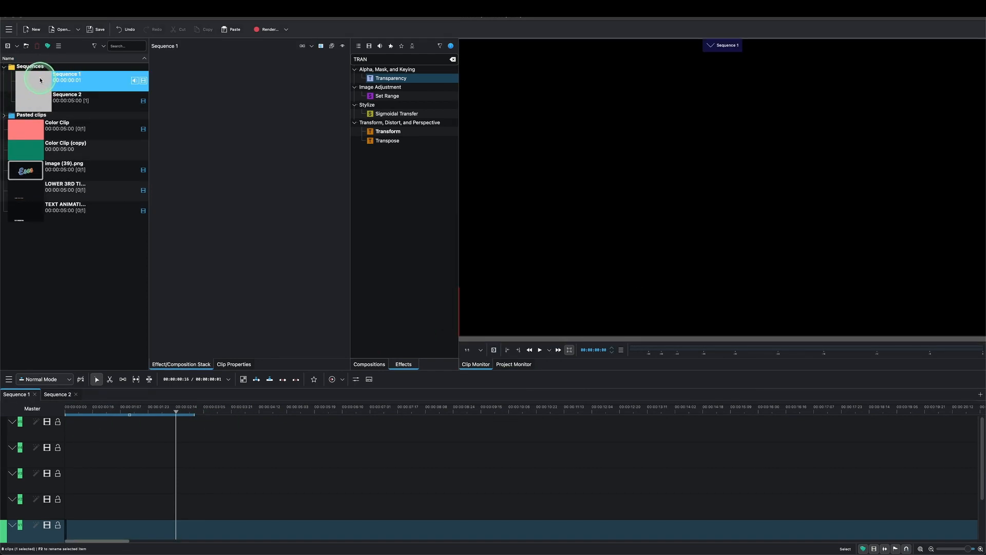
{"action": "left_click", "coordinate": [37, 97]}
{"action": "left_click_drag", "start_coordinate": [36, 102], "coordinate": [62, 430]}
{"action": "left_click_drag", "start_coordinate": [132, 436], "coordinate": [88, 498]}
{"action": "left_click_drag", "start_coordinate": [25, 128], "coordinate": [54, 480]}
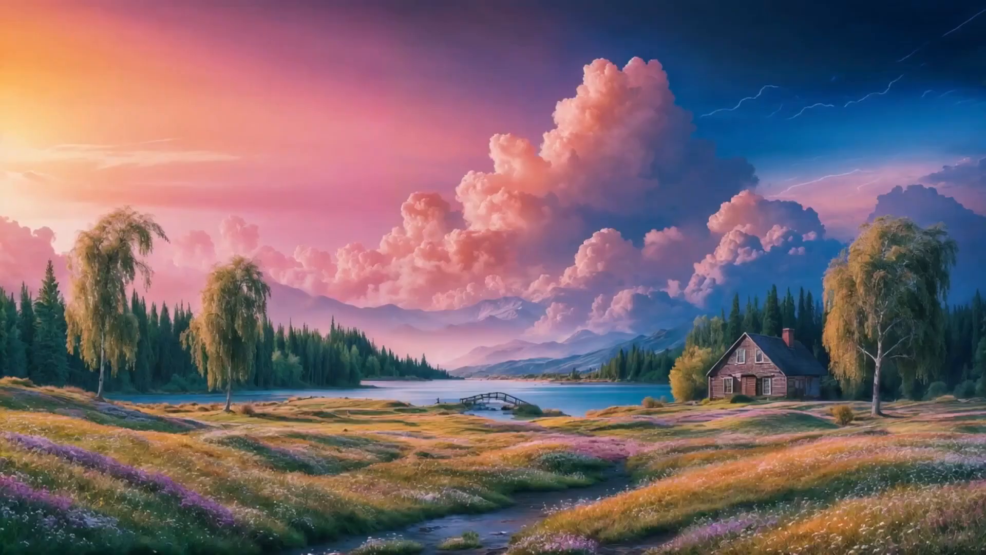